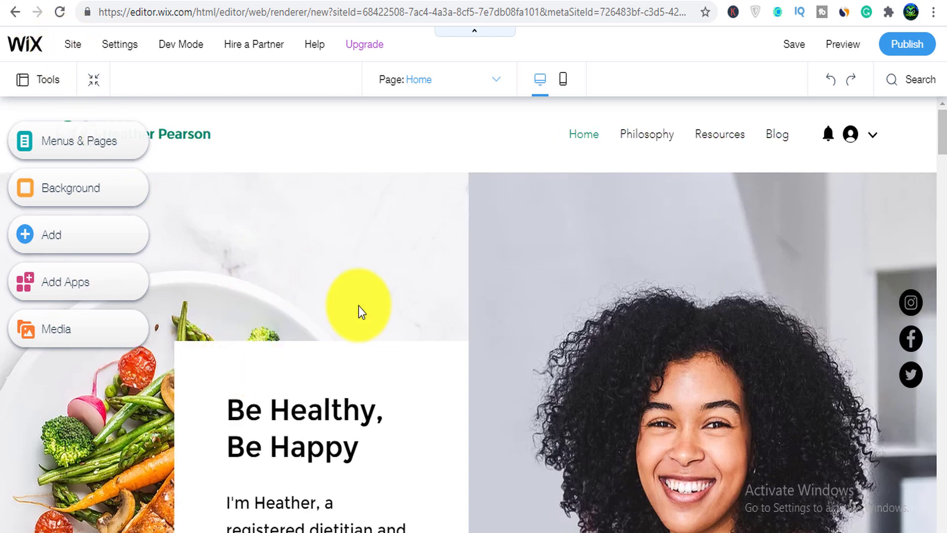
Review the Home page layout from the hero banner through the image collage down to the Services list
{"action": "scroll", "coordinate": [548, 416], "scroll_direction": "down", "scroll_amount": 3}
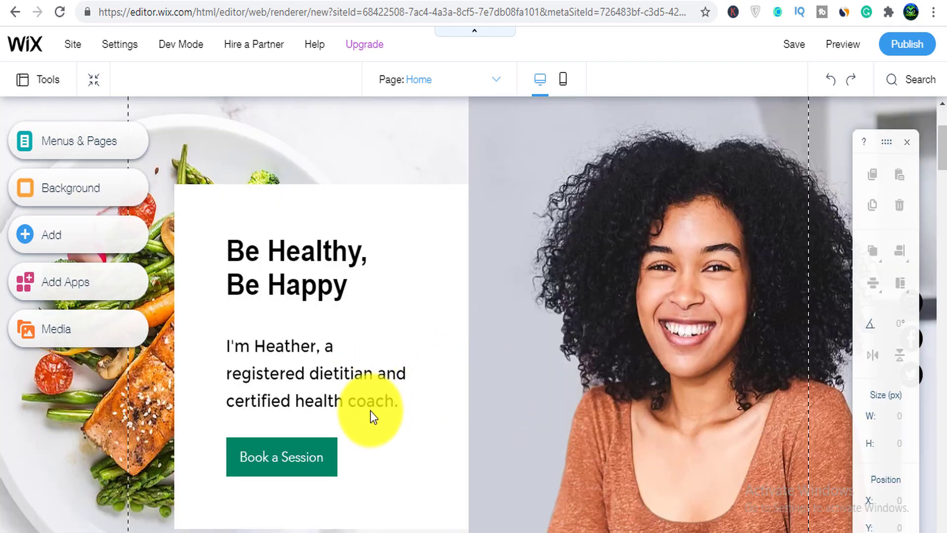
{"action": "scroll", "coordinate": [348, 417], "scroll_direction": "down", "scroll_amount": 10}
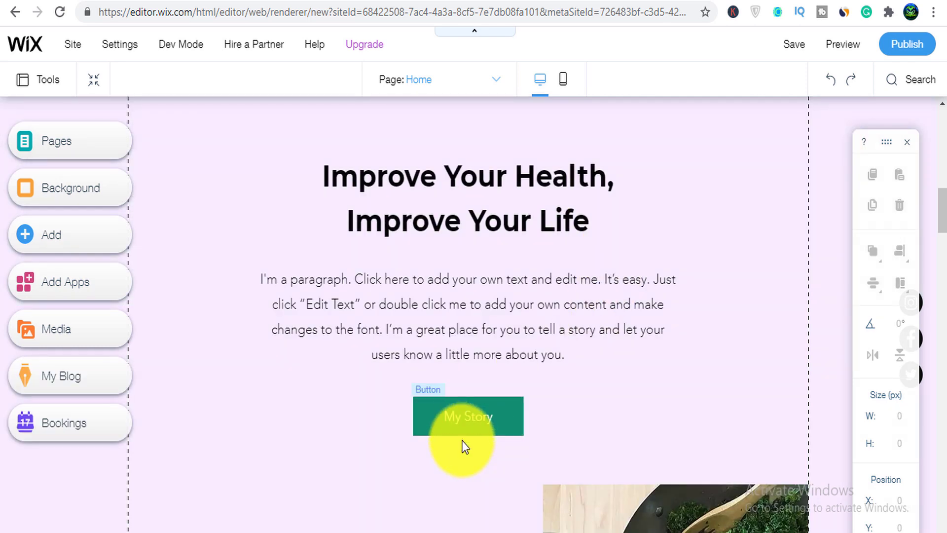
{"action": "scroll", "coordinate": [545, 461], "scroll_direction": "down", "scroll_amount": 5}
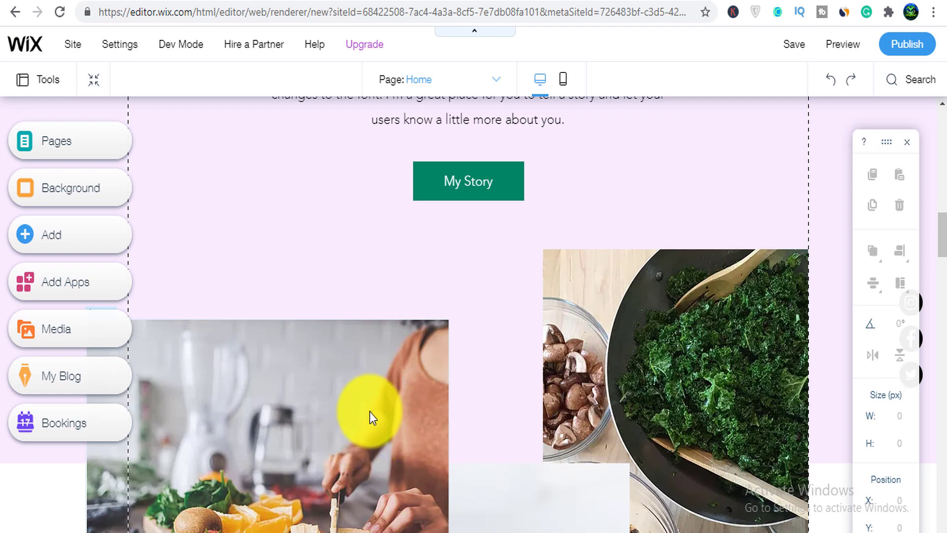
{"action": "scroll", "coordinate": [579, 418], "scroll_direction": "down", "scroll_amount": 2}
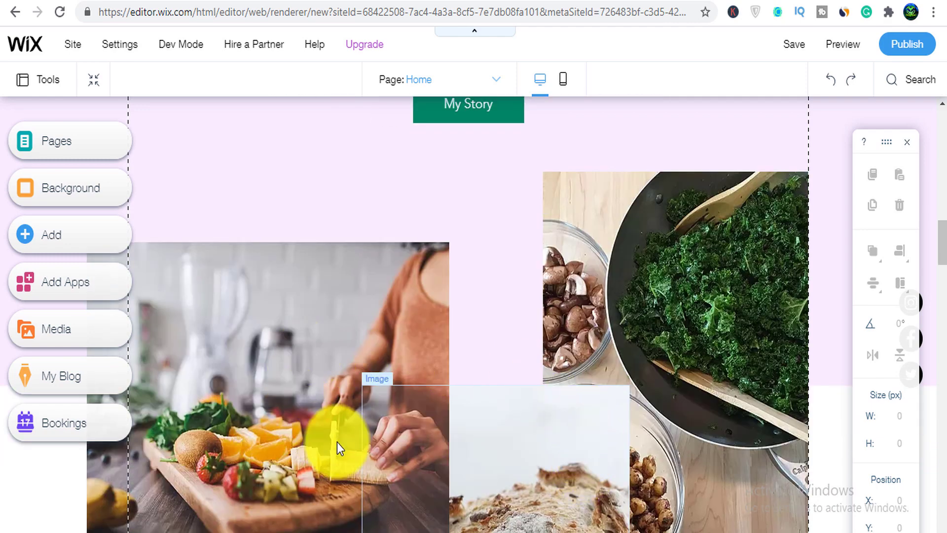
{"action": "scroll", "coordinate": [583, 426], "scroll_direction": "down", "scroll_amount": 4}
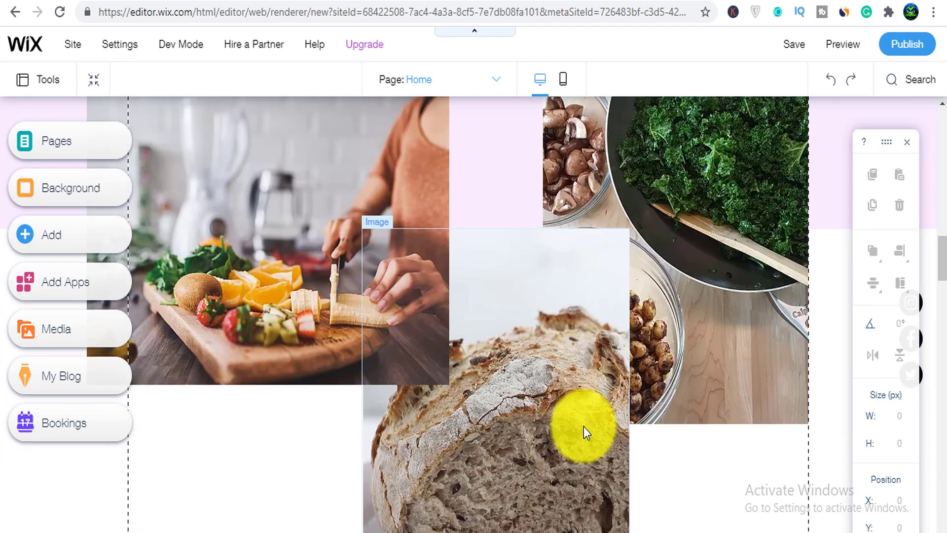
{"action": "scroll", "coordinate": [372, 378], "scroll_direction": "down", "scroll_amount": 4}
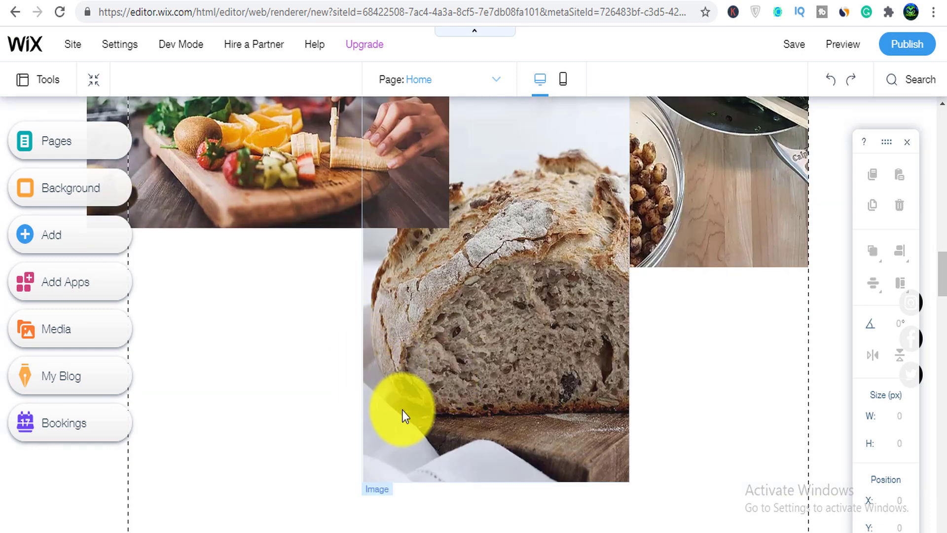
{"action": "scroll", "coordinate": [390, 414], "scroll_direction": "down", "scroll_amount": 2}
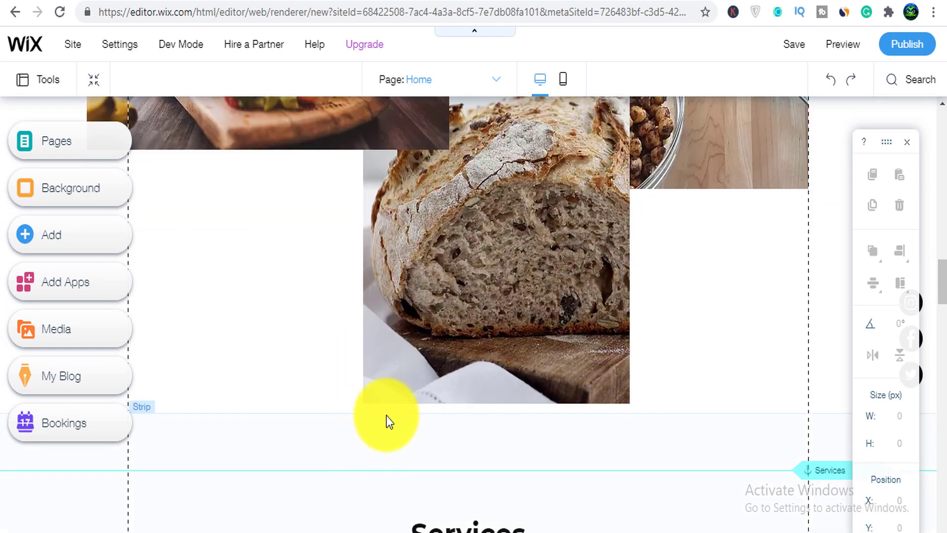
{"action": "scroll", "coordinate": [387, 415], "scroll_direction": "down", "scroll_amount": 4}
{"action": "scroll", "coordinate": [387, 415], "scroll_direction": "down", "scroll_amount": 5}
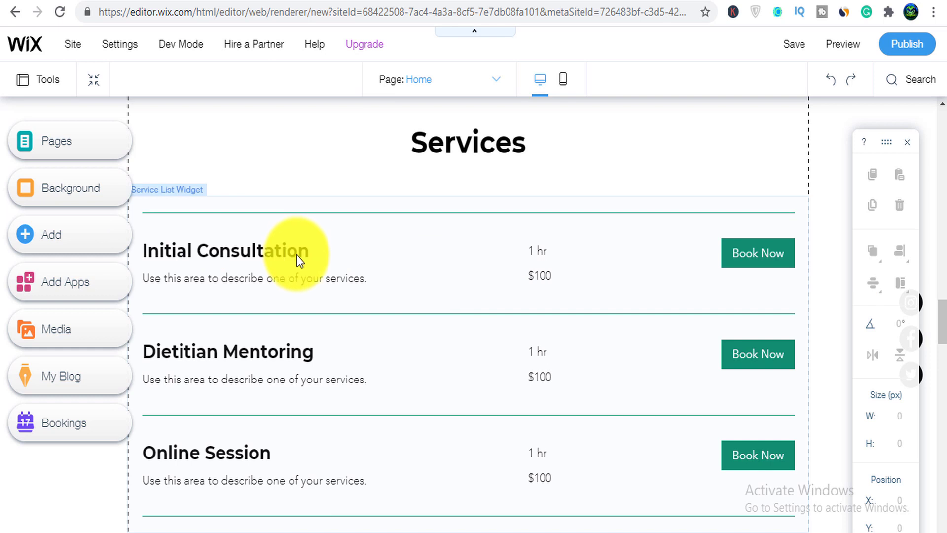
Open the settings of the Service List Widget and close them again
{"action": "left_click", "coordinate": [745, 256]}
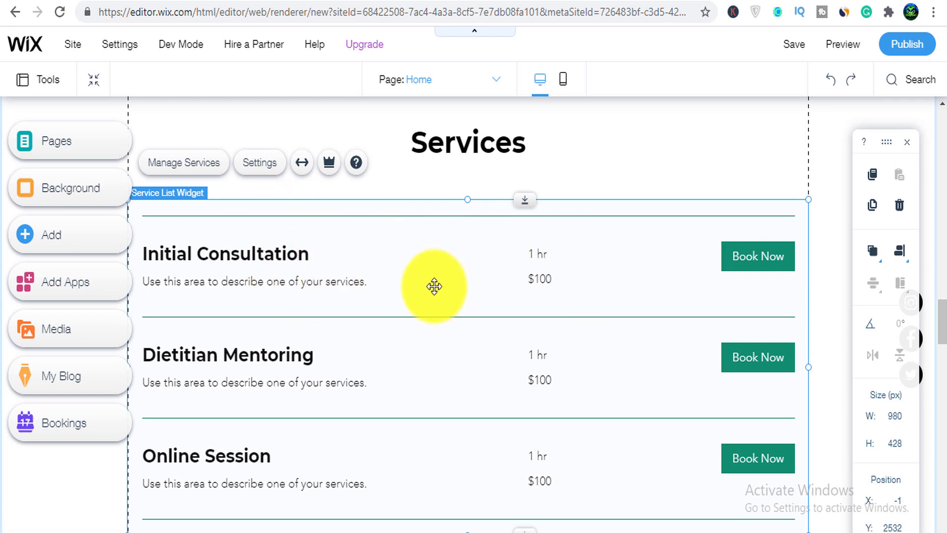
{"action": "double_click", "coordinate": [258, 232]}
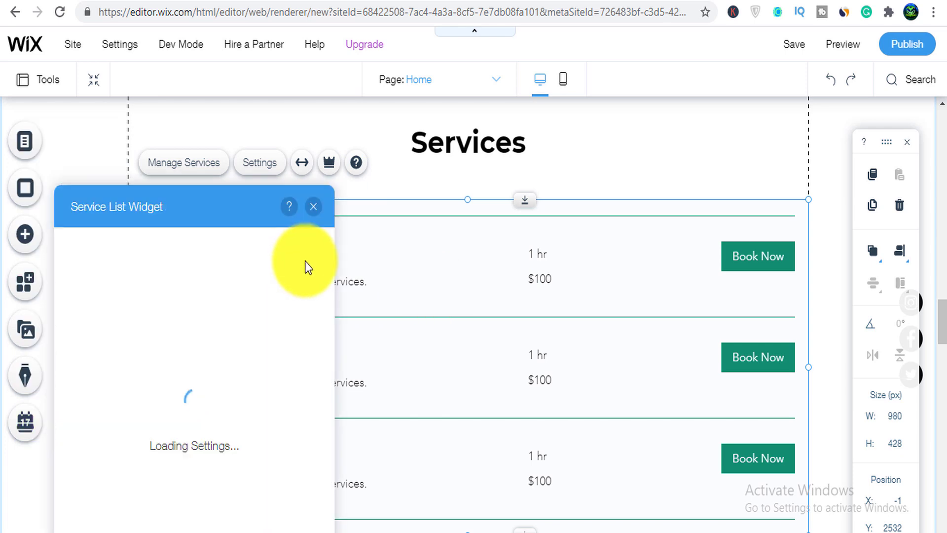
{"action": "left_click", "coordinate": [312, 206]}
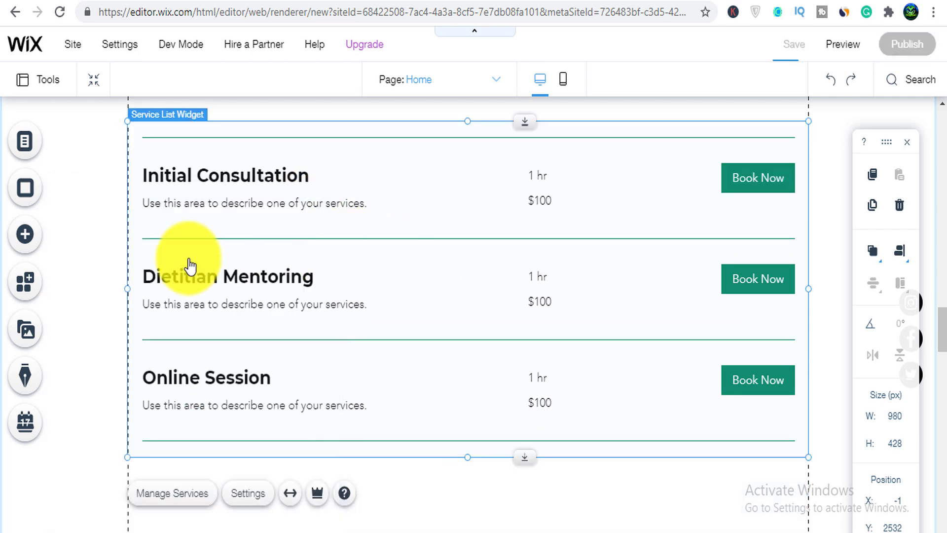
Delete the Service List Widget from the Services section and move the section's strip up to Y position 2206 px
{"action": "scroll", "coordinate": [148, 296], "scroll_direction": "up", "scroll_amount": 2}
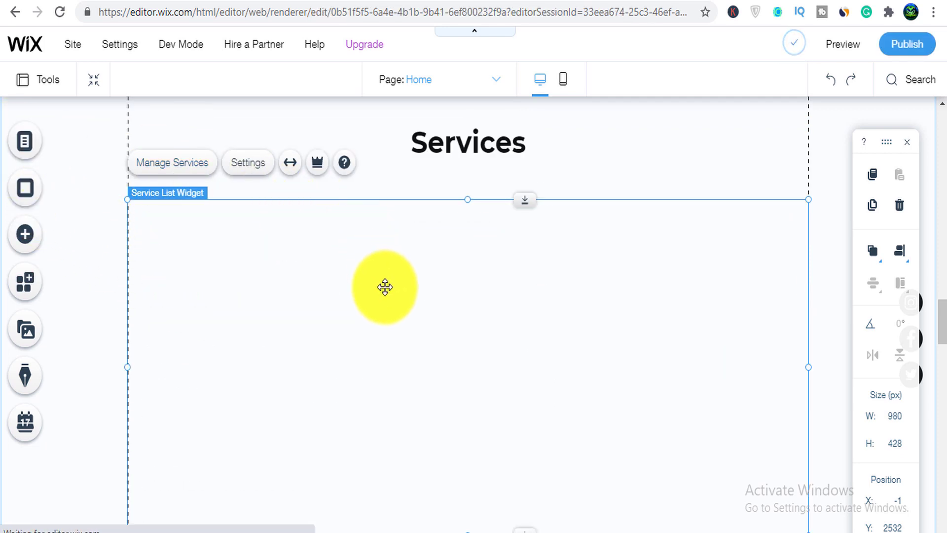
{"action": "scroll", "coordinate": [409, 276], "scroll_direction": "down", "scroll_amount": 2}
{"action": "scroll", "coordinate": [360, 244], "scroll_direction": "up", "scroll_amount": 2}
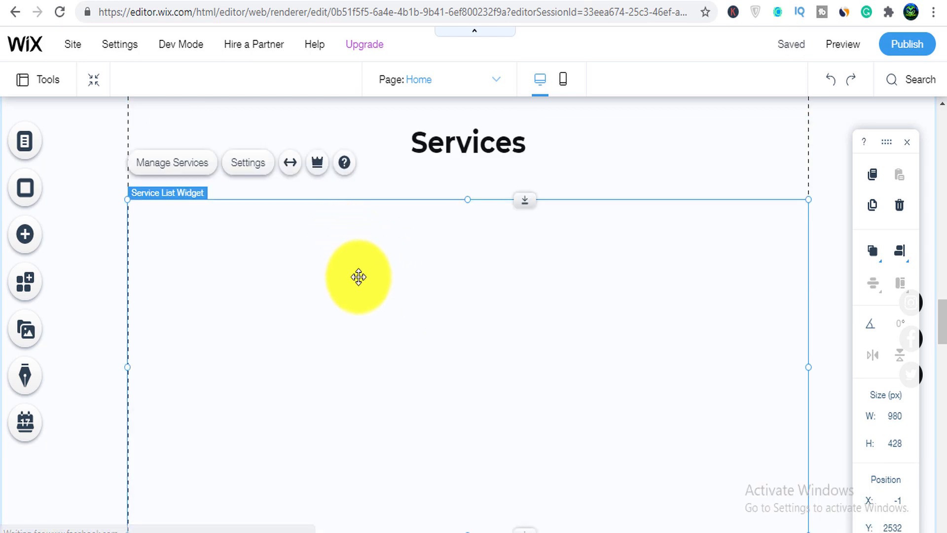
{"action": "scroll", "coordinate": [358, 278], "scroll_direction": "up", "scroll_amount": 6}
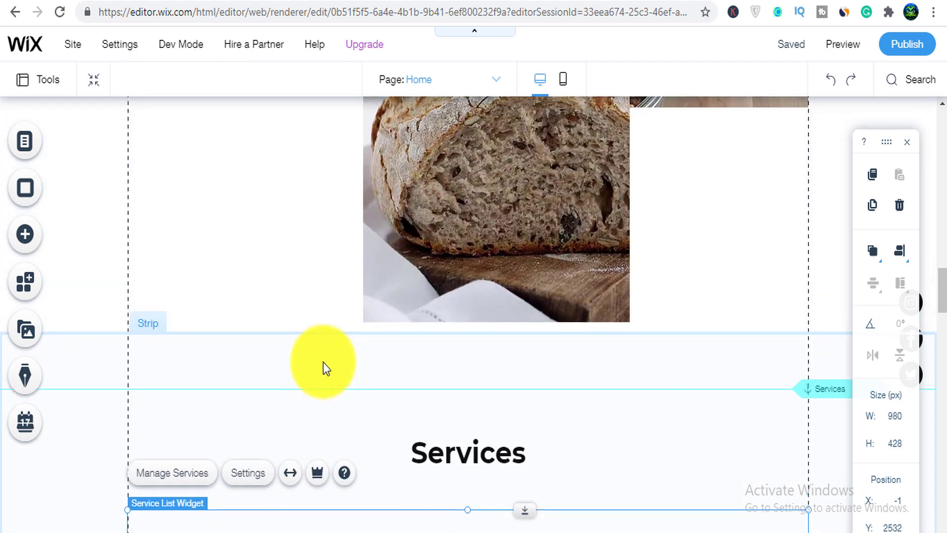
{"action": "scroll", "coordinate": [324, 366], "scroll_direction": "down", "scroll_amount": 3}
{"action": "scroll", "coordinate": [324, 364], "scroll_direction": "down", "scroll_amount": 3}
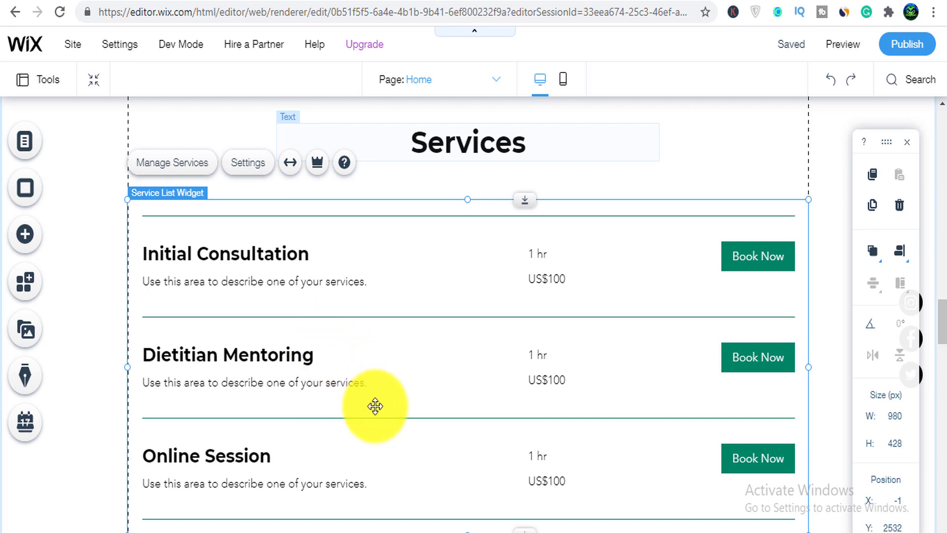
{"action": "scroll", "coordinate": [360, 399], "scroll_direction": "down", "scroll_amount": 2}
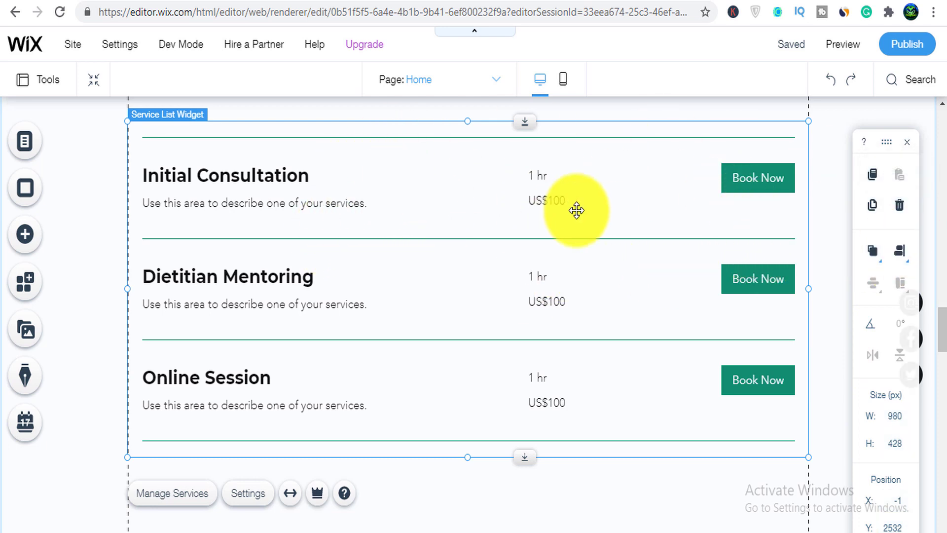
{"action": "left_click", "coordinate": [903, 215]}
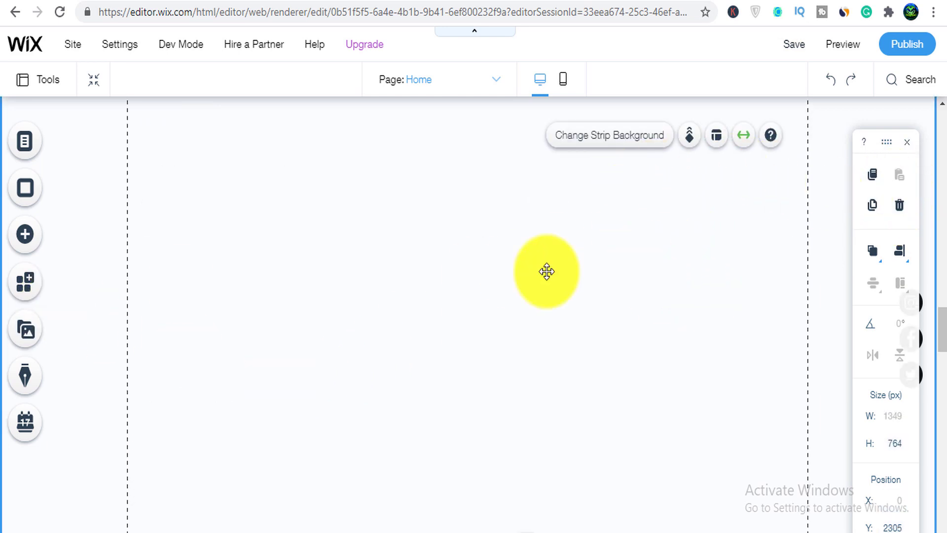
{"action": "left_click_drag", "start_coordinate": [545, 270], "coordinate": [570, 250]}
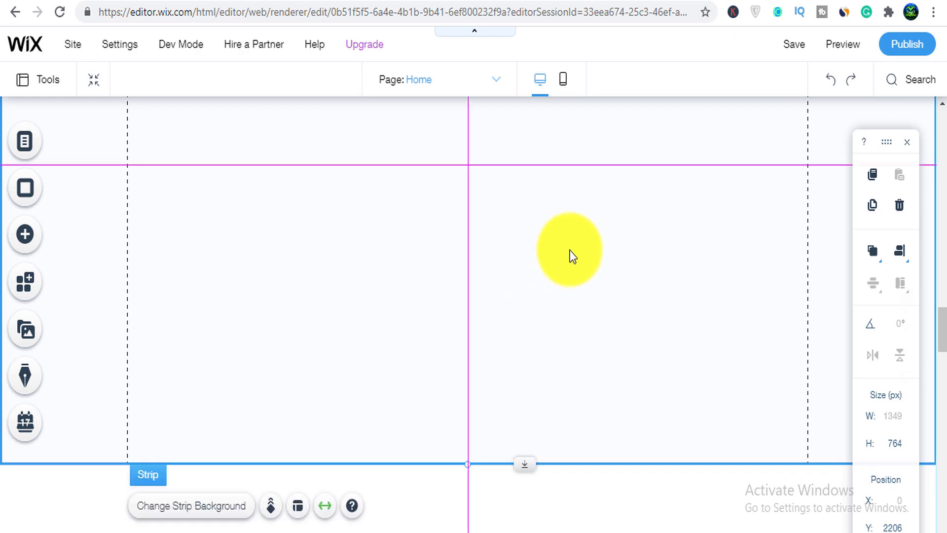
Delete the "Services" heading from the strip below the bread image
{"action": "scroll", "coordinate": [569, 251], "scroll_direction": "up", "scroll_amount": 15}
{"action": "scroll", "coordinate": [569, 263], "scroll_direction": "down", "scroll_amount": 15}
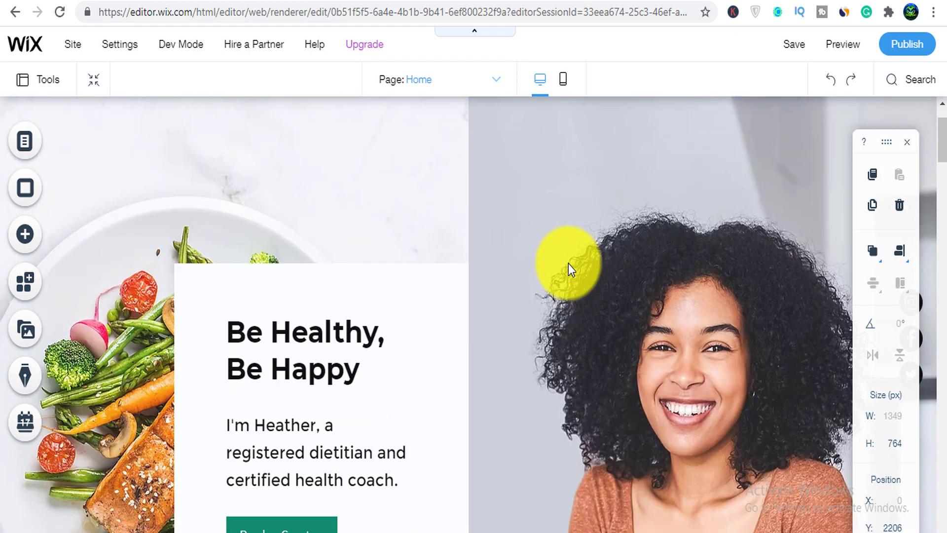
{"action": "scroll", "coordinate": [568, 311], "scroll_direction": "down", "scroll_amount": 10}
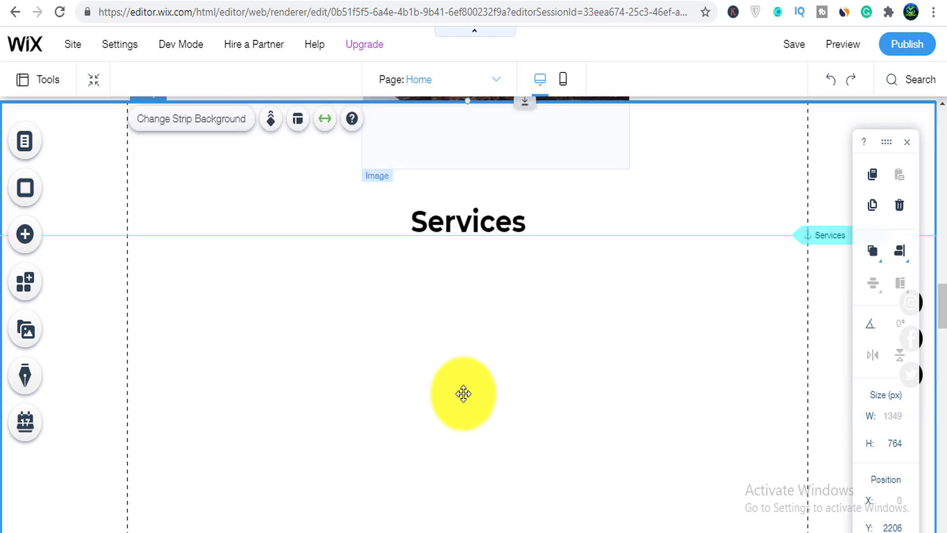
{"action": "scroll", "coordinate": [542, 235], "scroll_direction": "up", "scroll_amount": 6}
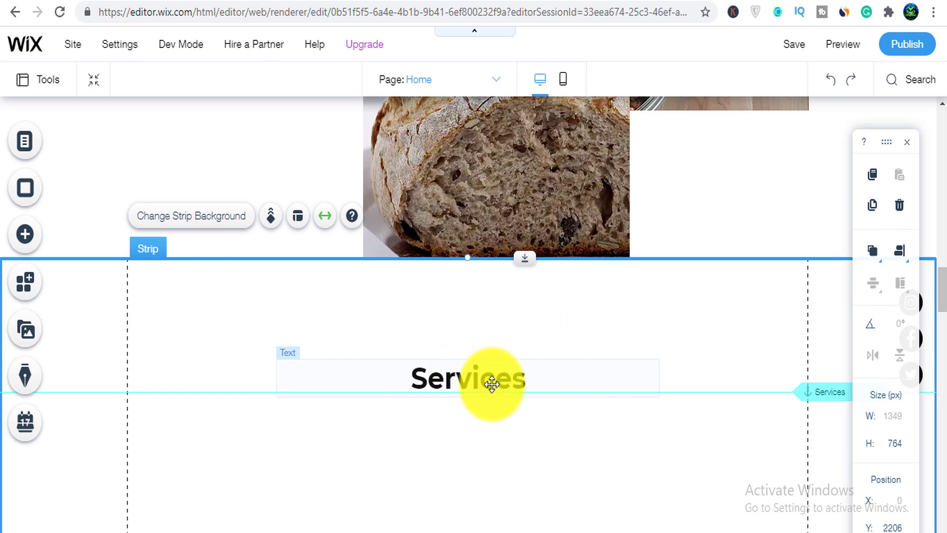
{"action": "left_click", "coordinate": [455, 384]}
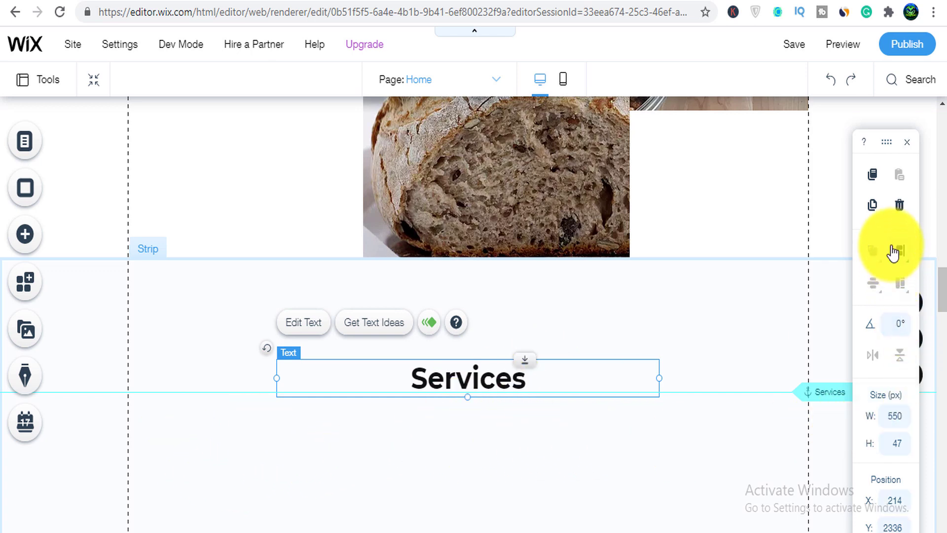
{"action": "left_click", "coordinate": [898, 216]}
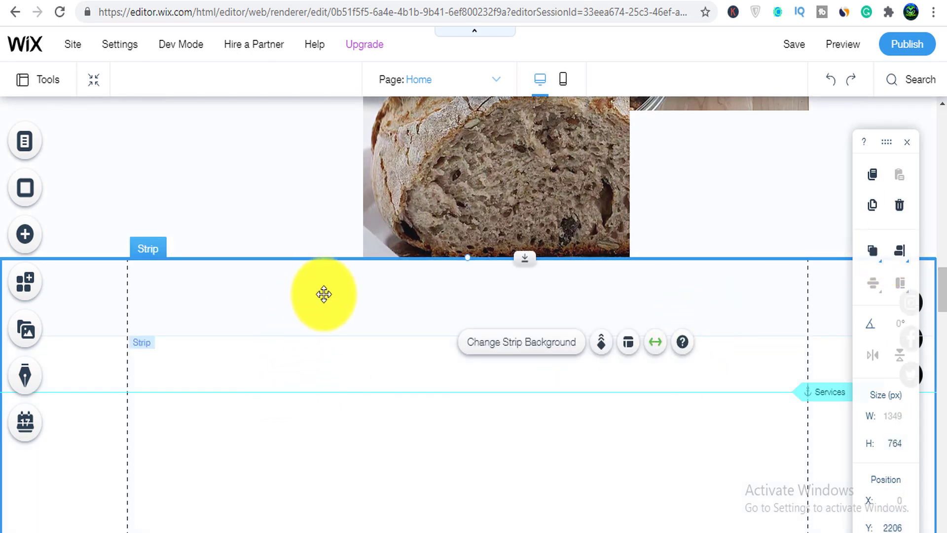
Review the remaining Home page sections, from Testimonials through the blog feed and "As Featured In" to the Contact Me footer
{"action": "scroll", "coordinate": [328, 334], "scroll_direction": "down", "scroll_amount": 3}
{"action": "scroll", "coordinate": [341, 341], "scroll_direction": "down", "scroll_amount": 5}
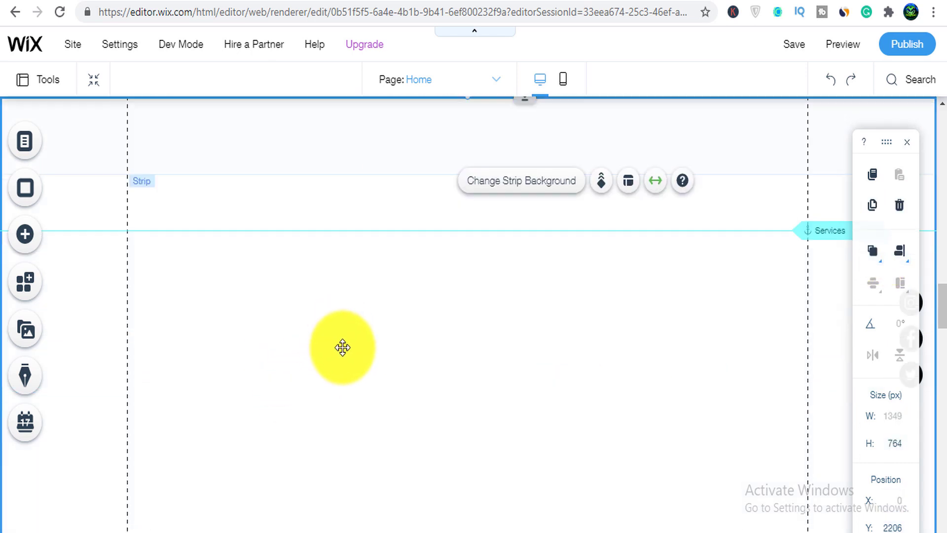
{"action": "scroll", "coordinate": [343, 350], "scroll_direction": "down", "scroll_amount": 5}
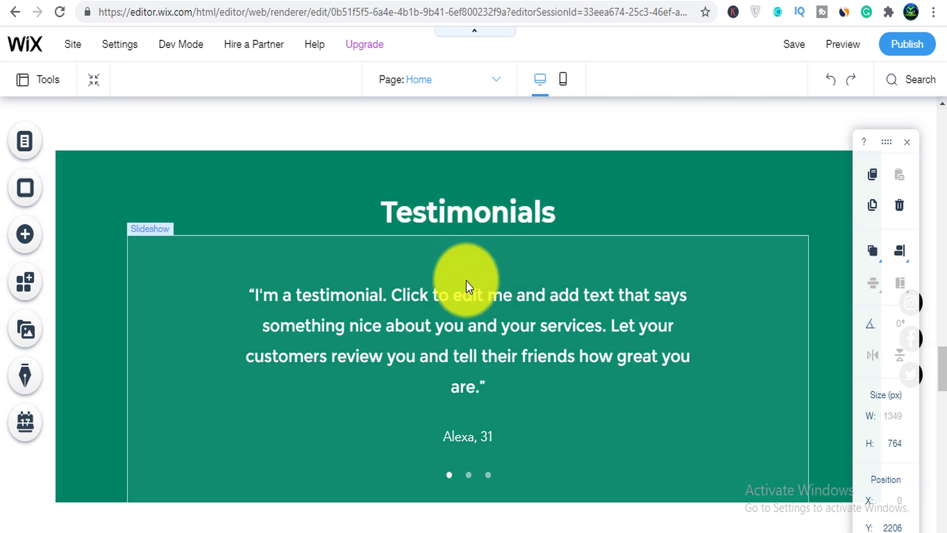
{"action": "scroll", "coordinate": [466, 280], "scroll_direction": "down", "scroll_amount": 2}
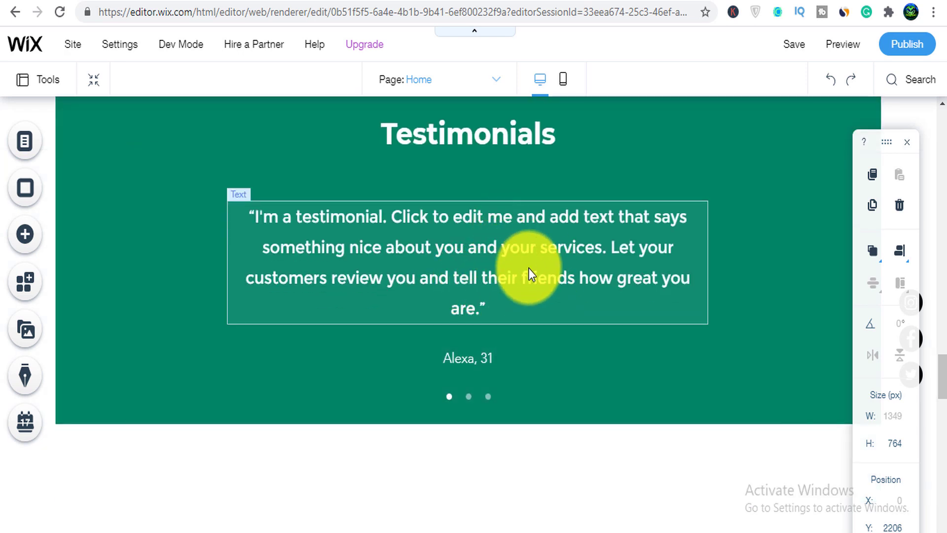
{"action": "scroll", "coordinate": [509, 220], "scroll_direction": "up", "scroll_amount": 2}
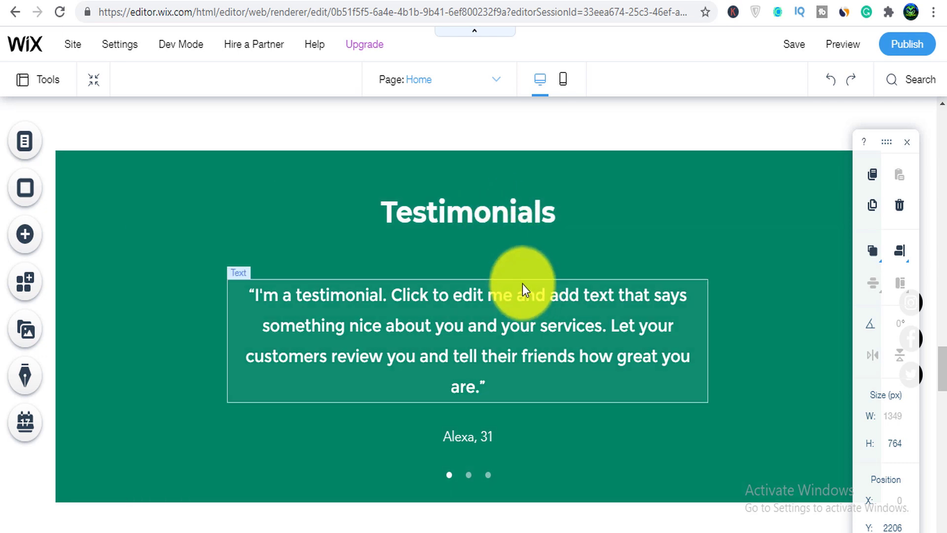
{"action": "scroll", "coordinate": [527, 317], "scroll_direction": "down", "scroll_amount": 2}
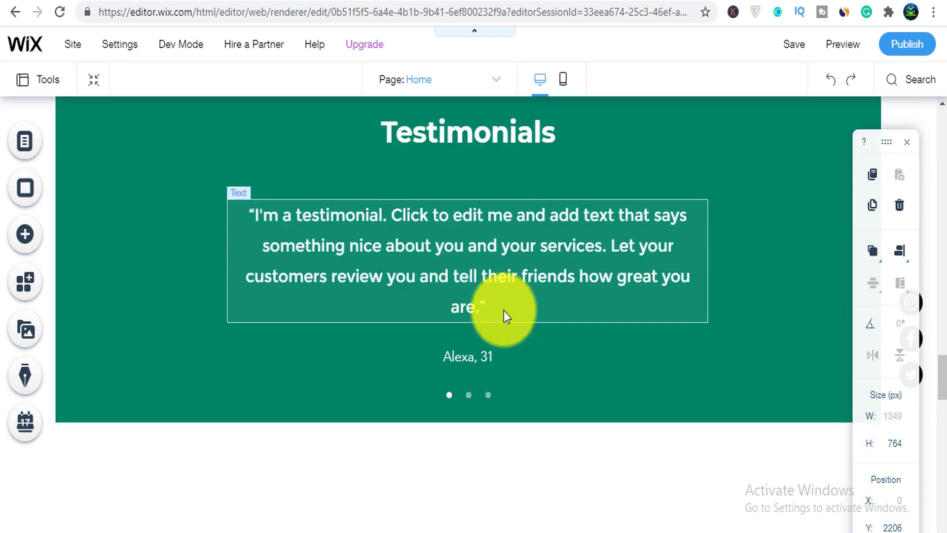
{"action": "scroll", "coordinate": [504, 310], "scroll_direction": "down", "scroll_amount": 4}
{"action": "scroll", "coordinate": [494, 345], "scroll_direction": "down", "scroll_amount": 2}
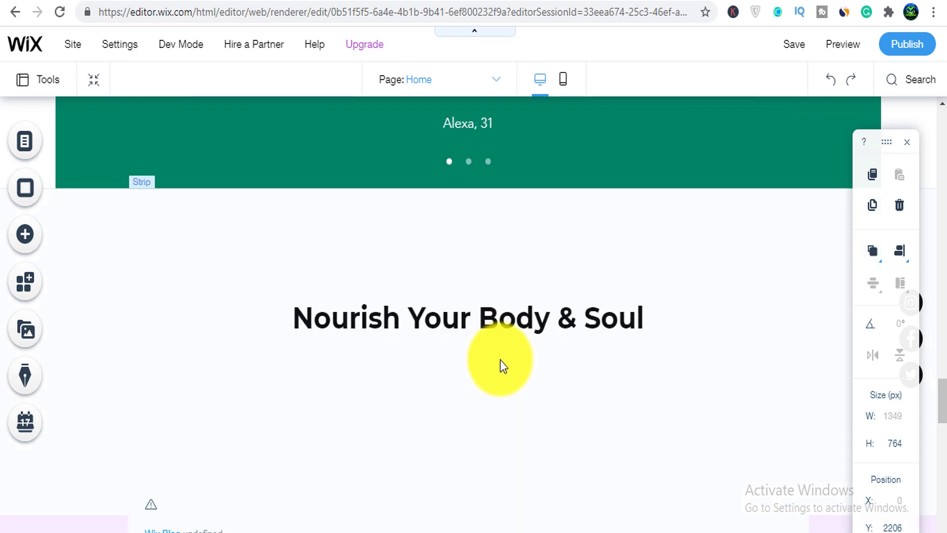
{"action": "scroll", "coordinate": [500, 361], "scroll_direction": "down", "scroll_amount": 4}
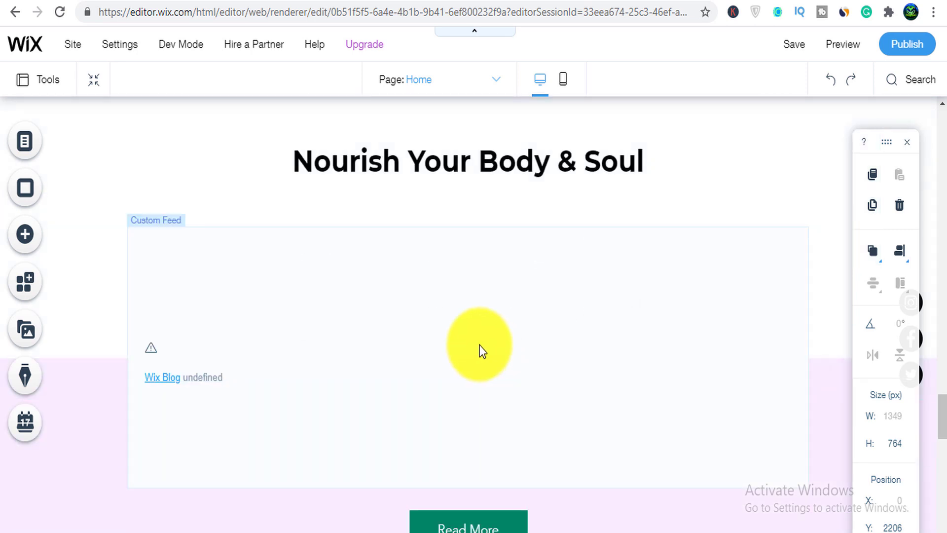
{"action": "scroll", "coordinate": [481, 350], "scroll_direction": "down", "scroll_amount": 6}
{"action": "scroll", "coordinate": [487, 356], "scroll_direction": "down", "scroll_amount": 2}
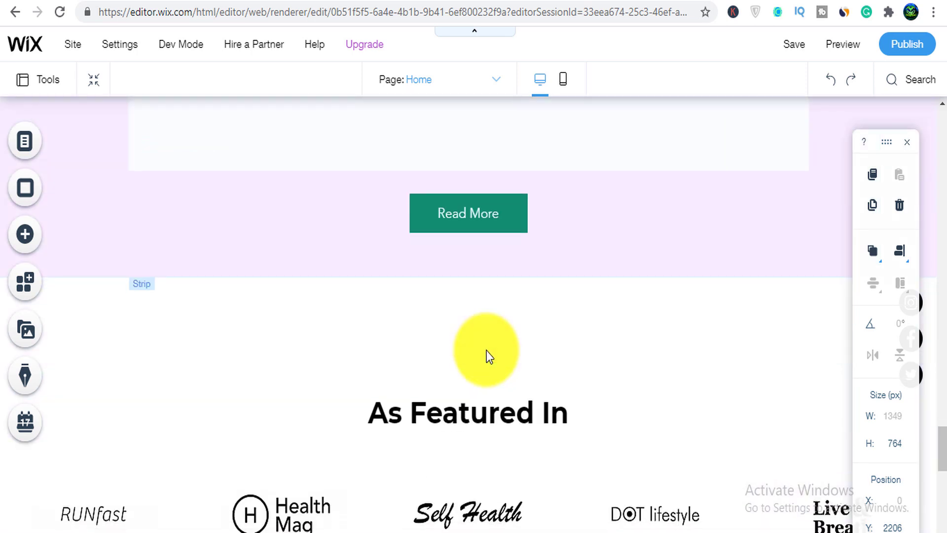
{"action": "scroll", "coordinate": [486, 350], "scroll_direction": "down", "scroll_amount": 10}
{"action": "scroll", "coordinate": [504, 351], "scroll_direction": "down", "scroll_amount": 4}
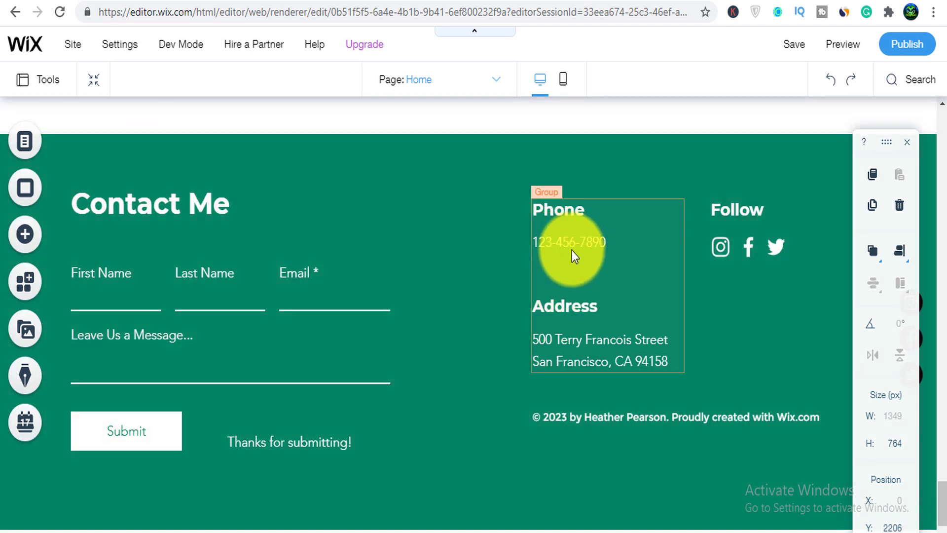
Delete the phone and address group and the contact form from the Contact Me footer
{"action": "left_click", "coordinate": [534, 249]}
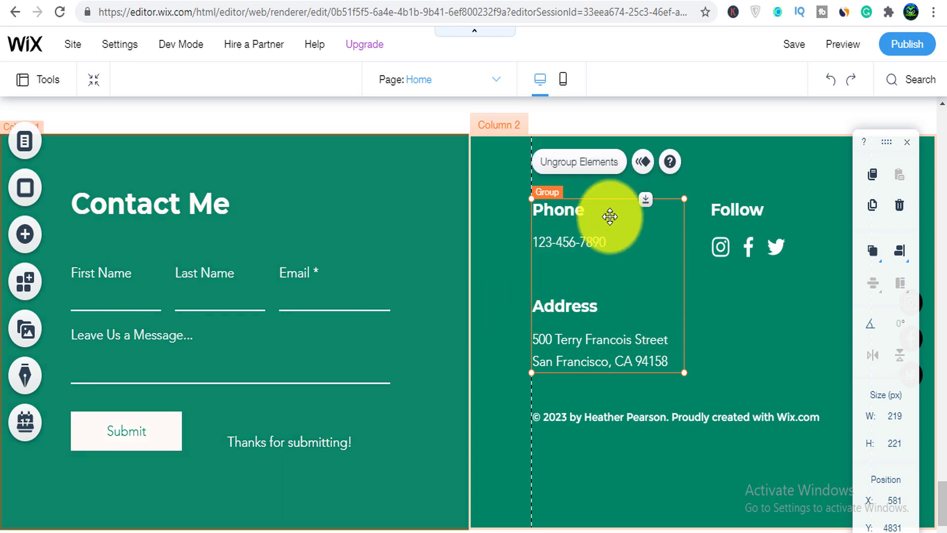
{"action": "left_click", "coordinate": [906, 210]}
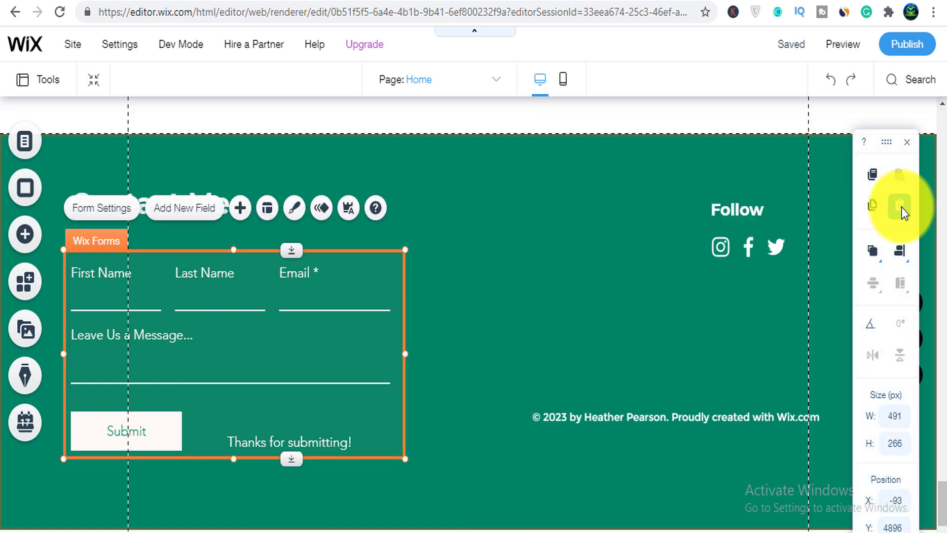
{"action": "key", "text": "Delete"}
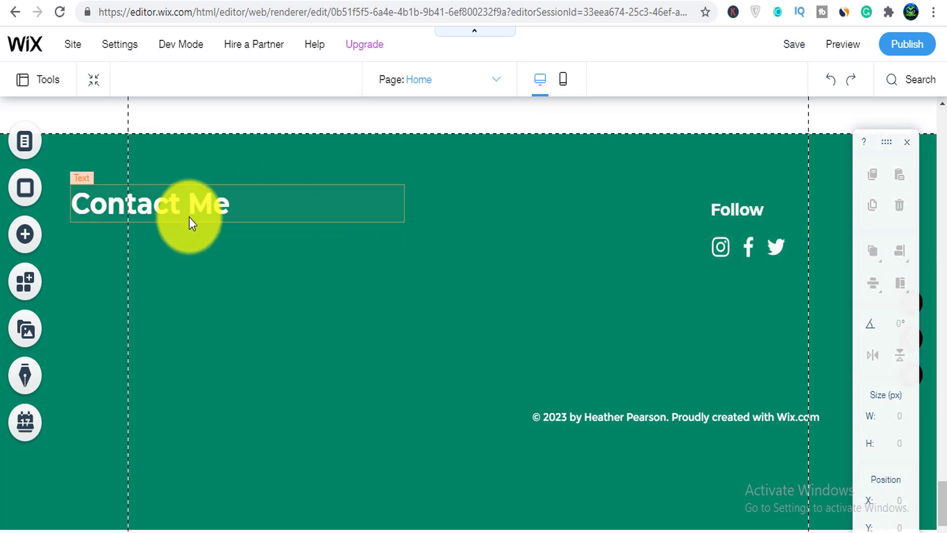
Delete the "Contact Me" heading from the green footer
{"action": "left_click", "coordinate": [311, 212]}
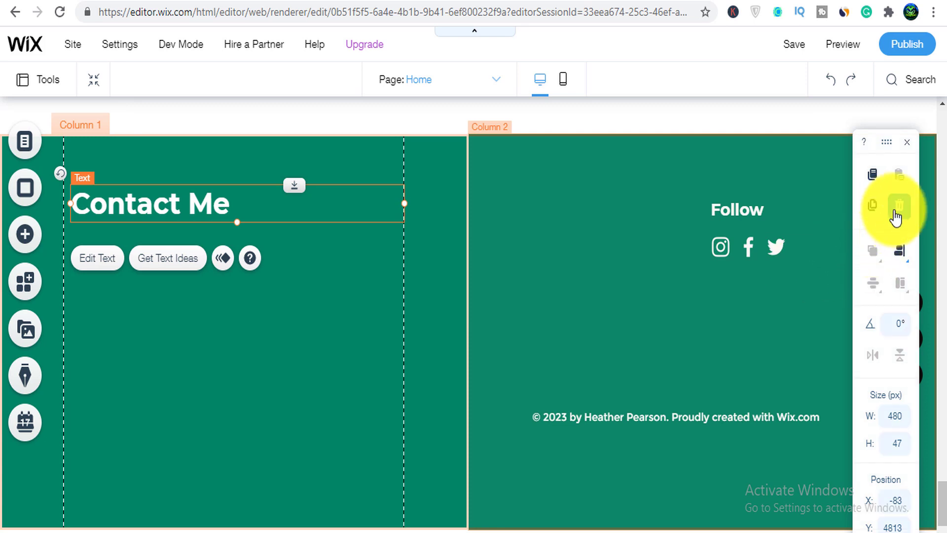
{"action": "left_click", "coordinate": [763, 215]}
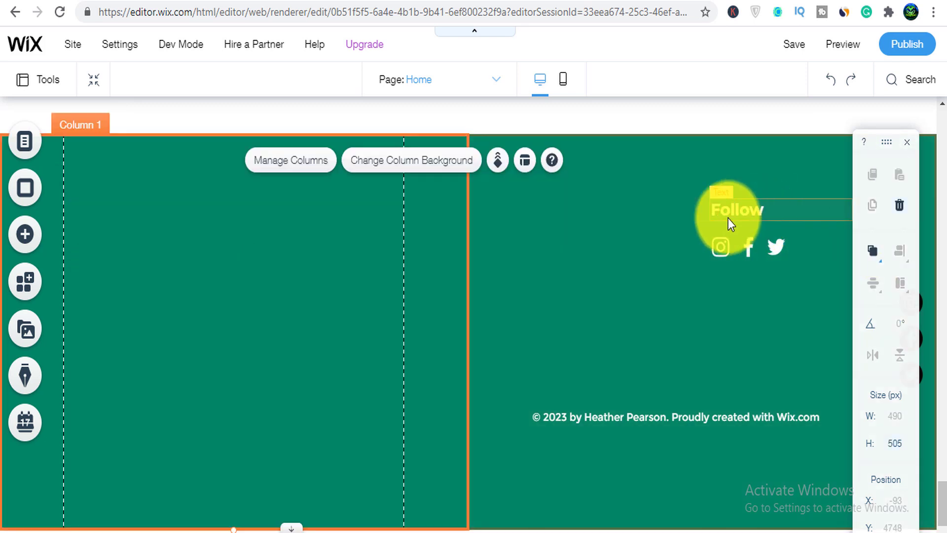
{"action": "scroll", "coordinate": [578, 348], "scroll_direction": "down", "scroll_amount": 1}
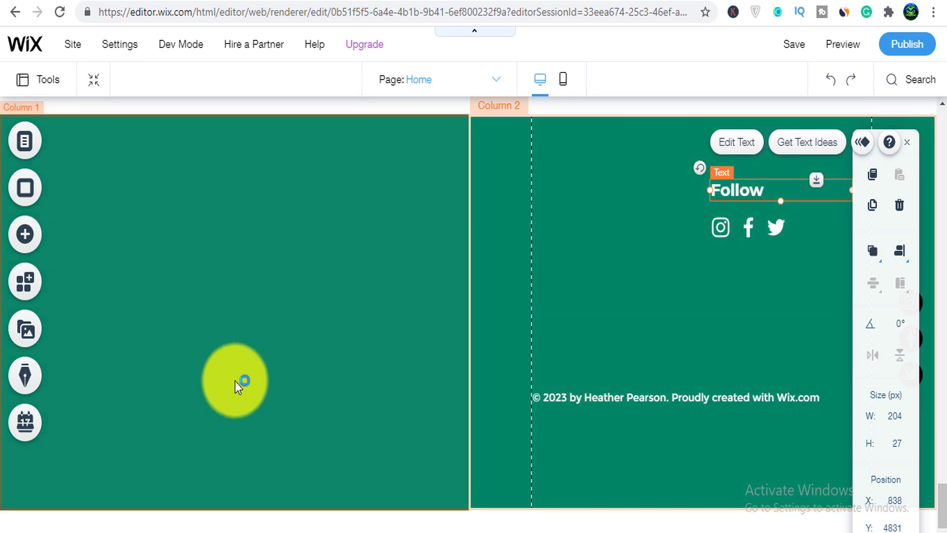
Set the Home page background to the "Glass Buildings" image from the selected backgrounds and close the background settings
{"action": "scroll", "coordinate": [256, 369], "scroll_direction": "up", "scroll_amount": 5}
{"action": "scroll", "coordinate": [258, 369], "scroll_direction": "up", "scroll_amount": 15}
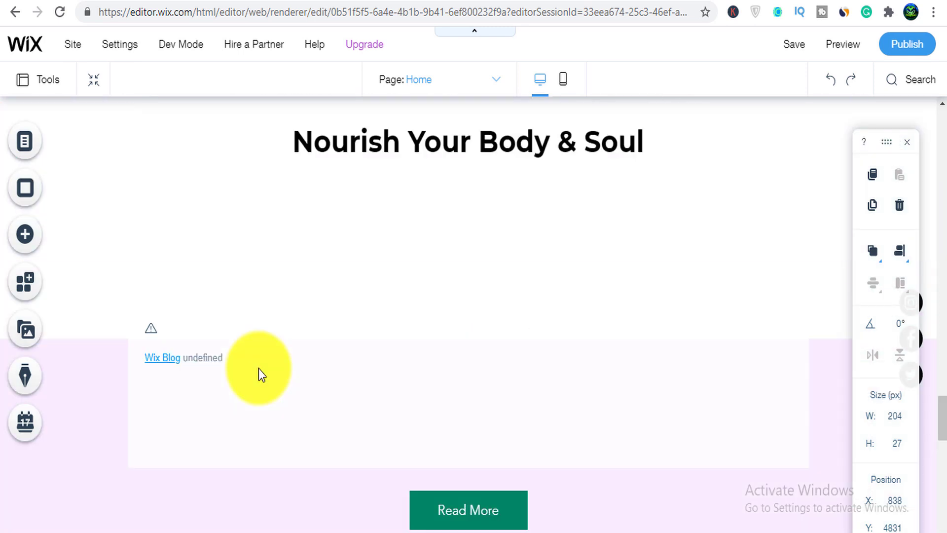
{"action": "scroll", "coordinate": [259, 368], "scroll_direction": "up", "scroll_amount": 15}
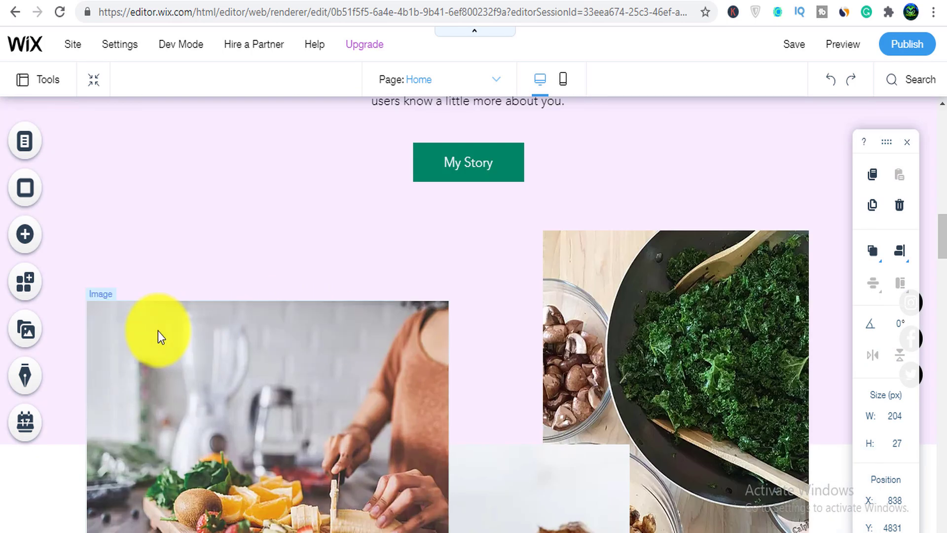
{"action": "scroll", "coordinate": [8, 316], "scroll_direction": "up", "scroll_amount": 5}
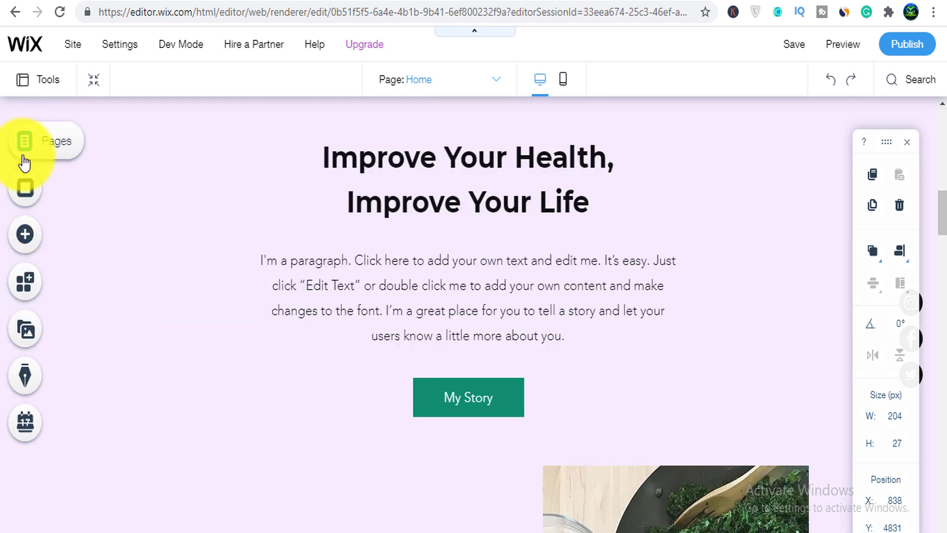
{"action": "left_click", "coordinate": [39, 197]}
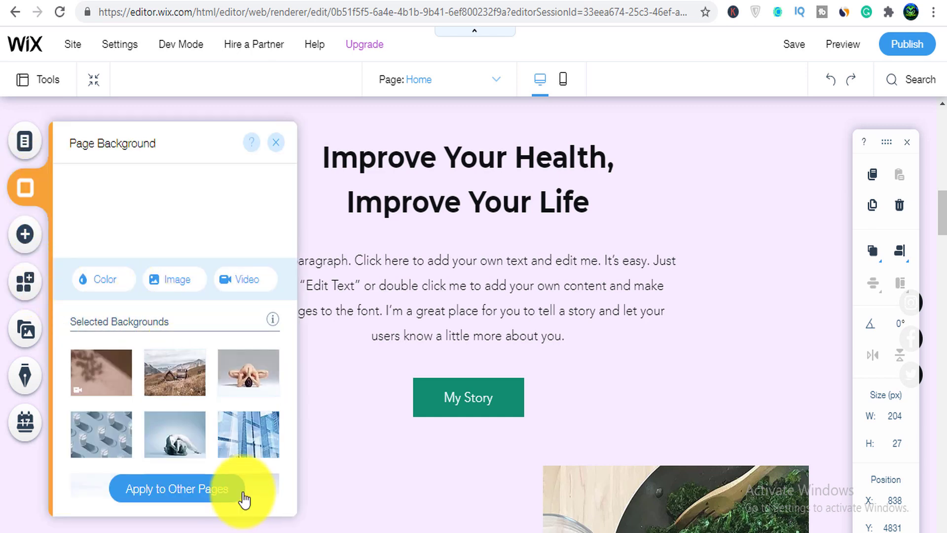
{"action": "mouse_move", "coordinate": [256, 440]}
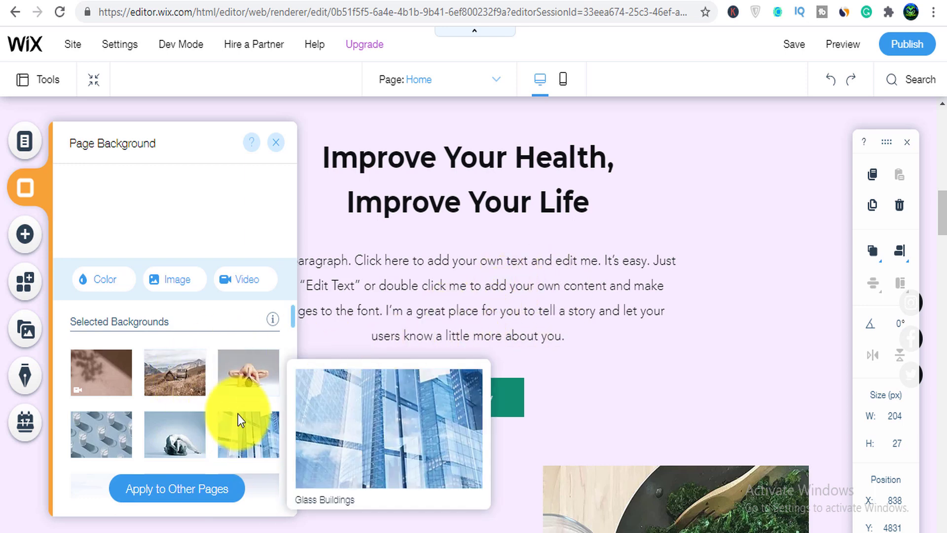
{"action": "left_click", "coordinate": [218, 413]}
{"action": "scroll", "coordinate": [216, 407], "scroll_direction": "down", "scroll_amount": 5}
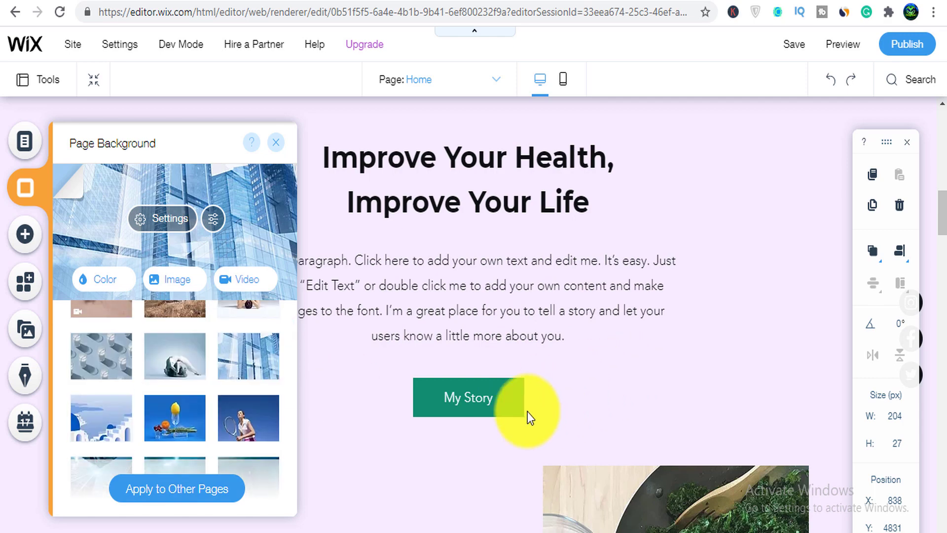
{"action": "scroll", "coordinate": [528, 412], "scroll_direction": "up", "scroll_amount": 6}
{"action": "scroll", "coordinate": [487, 426], "scroll_direction": "up", "scroll_amount": 5}
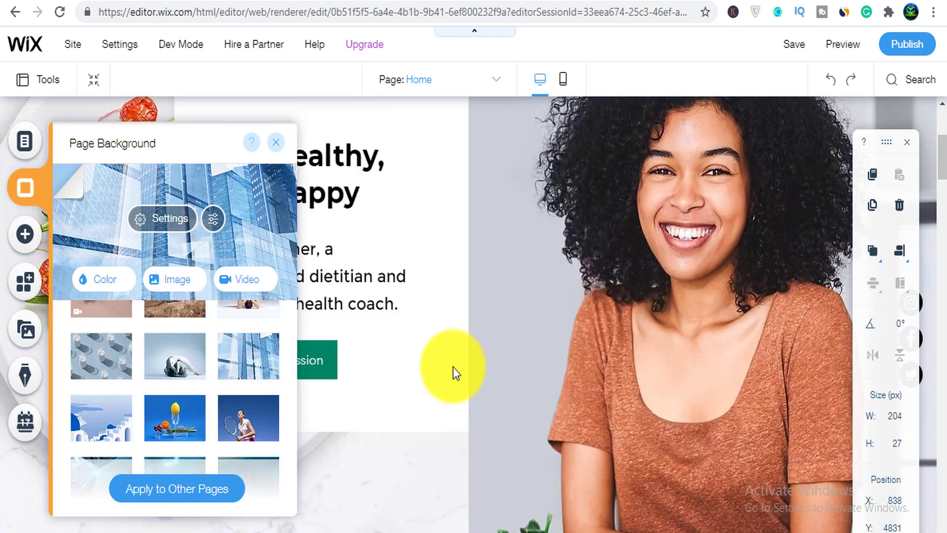
{"action": "scroll", "coordinate": [471, 280], "scroll_direction": "up", "scroll_amount": 5}
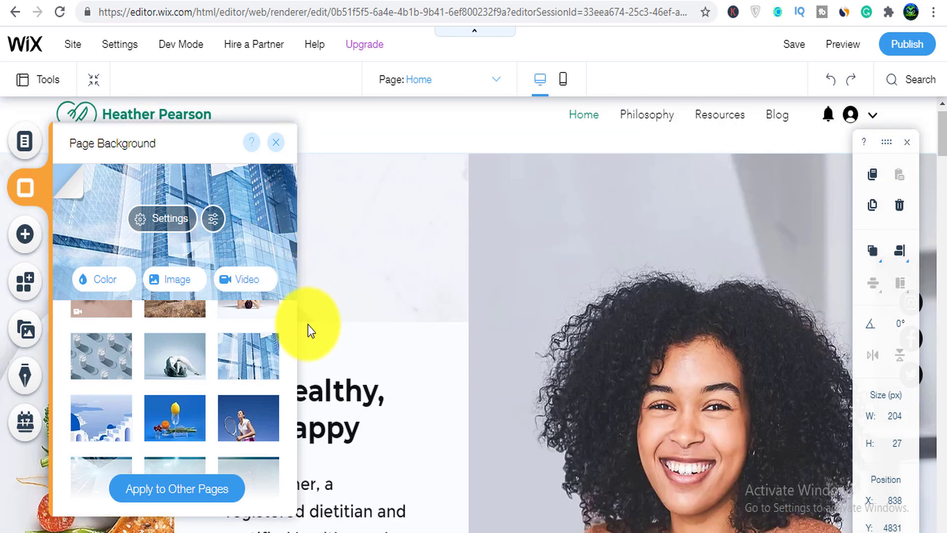
{"action": "left_click", "coordinate": [276, 144]}
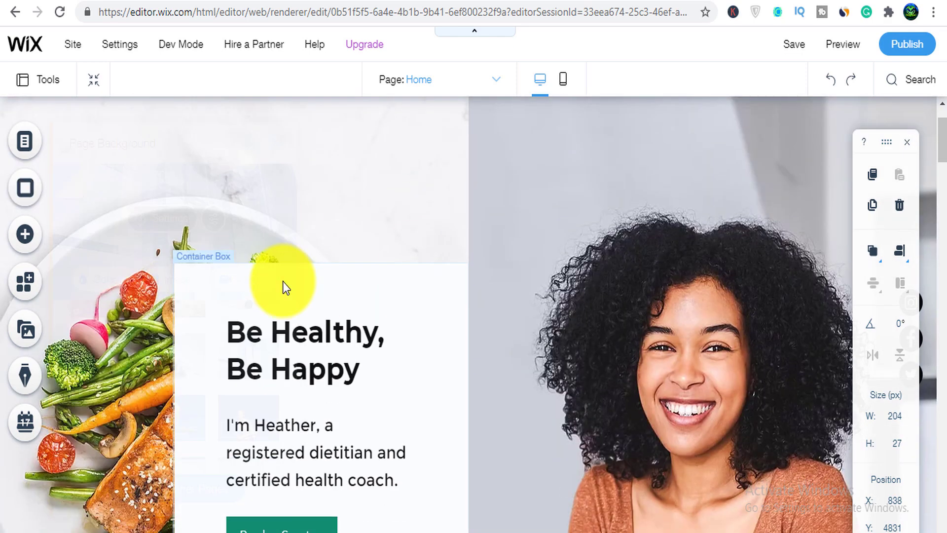
Select the header's horizontal menu and review the Home page down through the image sections, Testimonials and "As Featured In" to the footer
{"action": "scroll", "coordinate": [297, 281], "scroll_direction": "up", "scroll_amount": 2}
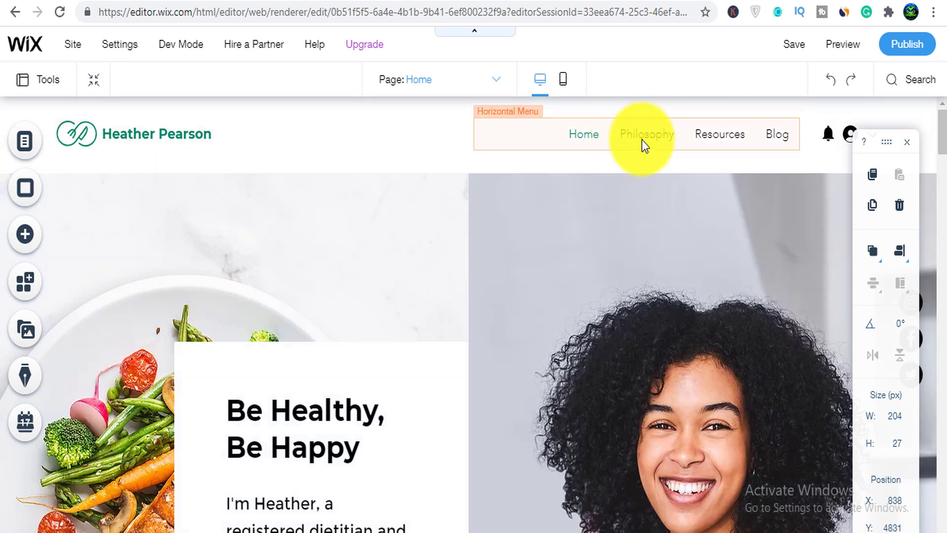
{"action": "left_click", "coordinate": [632, 146]}
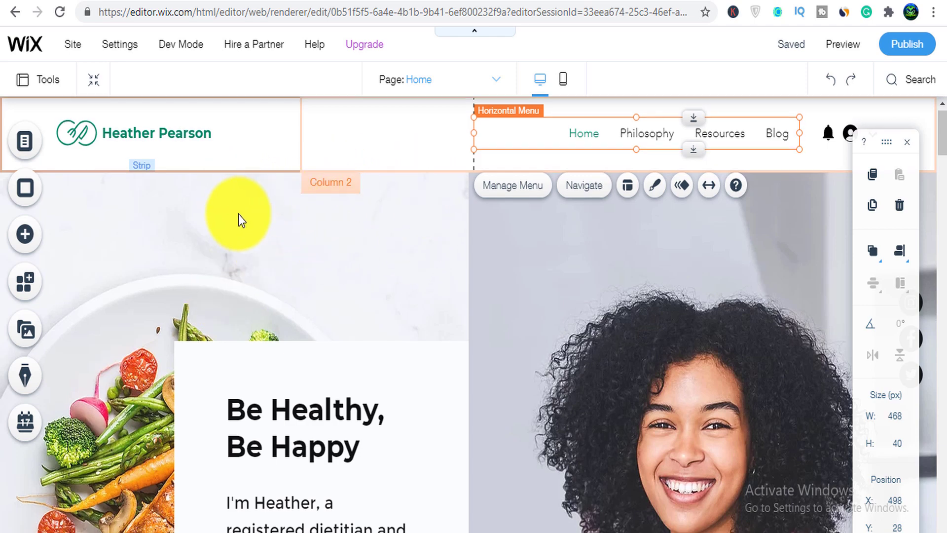
{"action": "scroll", "coordinate": [238, 215], "scroll_direction": "down", "scroll_amount": 2}
{"action": "scroll", "coordinate": [238, 214], "scroll_direction": "down", "scroll_amount": 2}
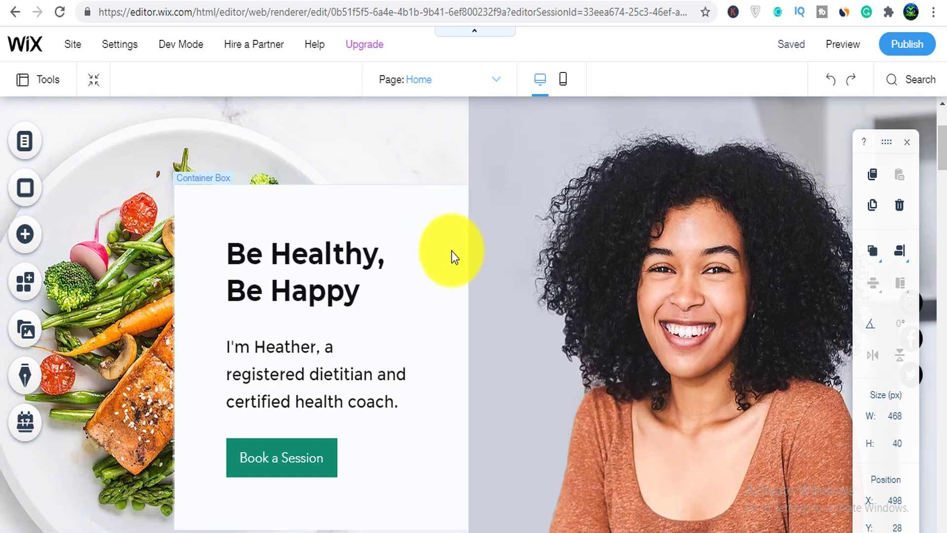
{"action": "scroll", "coordinate": [446, 262], "scroll_direction": "down", "scroll_amount": 2}
{"action": "scroll", "coordinate": [446, 261], "scroll_direction": "down", "scroll_amount": 10}
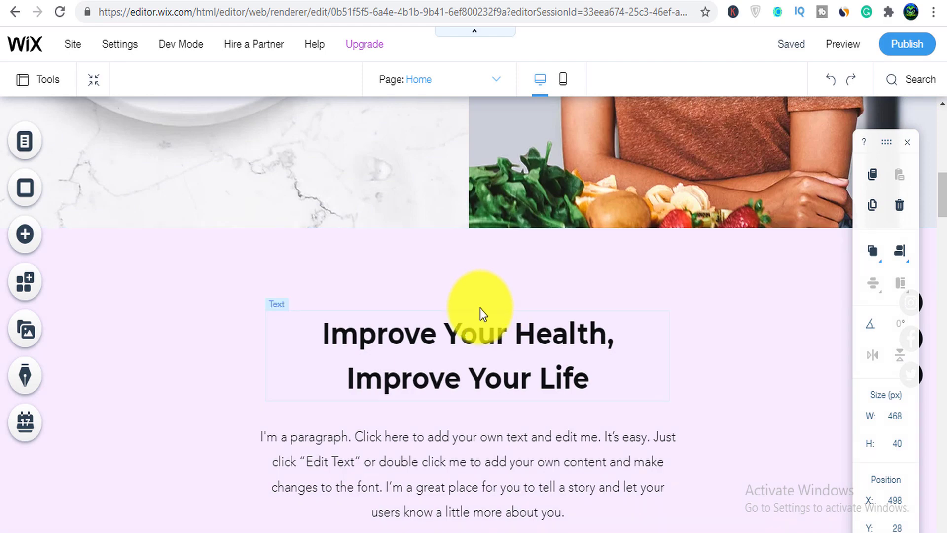
{"action": "scroll", "coordinate": [480, 309], "scroll_direction": "down", "scroll_amount": 8}
{"action": "scroll", "coordinate": [480, 297], "scroll_direction": "down", "scroll_amount": 10}
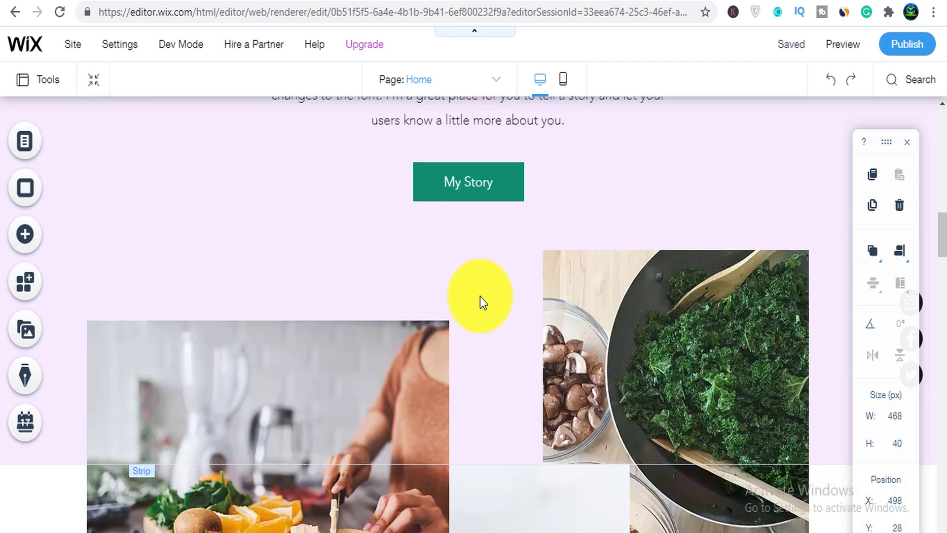
{"action": "scroll", "coordinate": [481, 297], "scroll_direction": "down", "scroll_amount": 12}
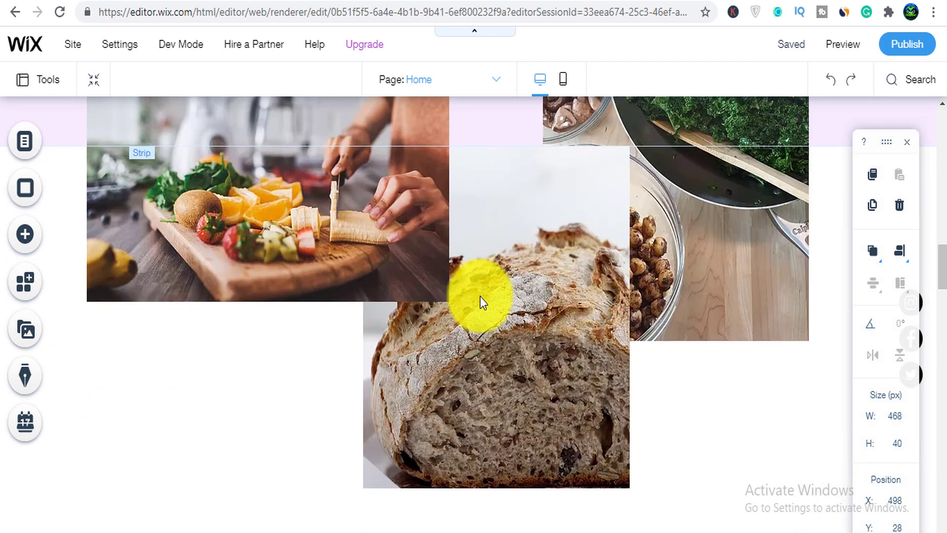
{"action": "scroll", "coordinate": [480, 297], "scroll_direction": "down", "scroll_amount": 8}
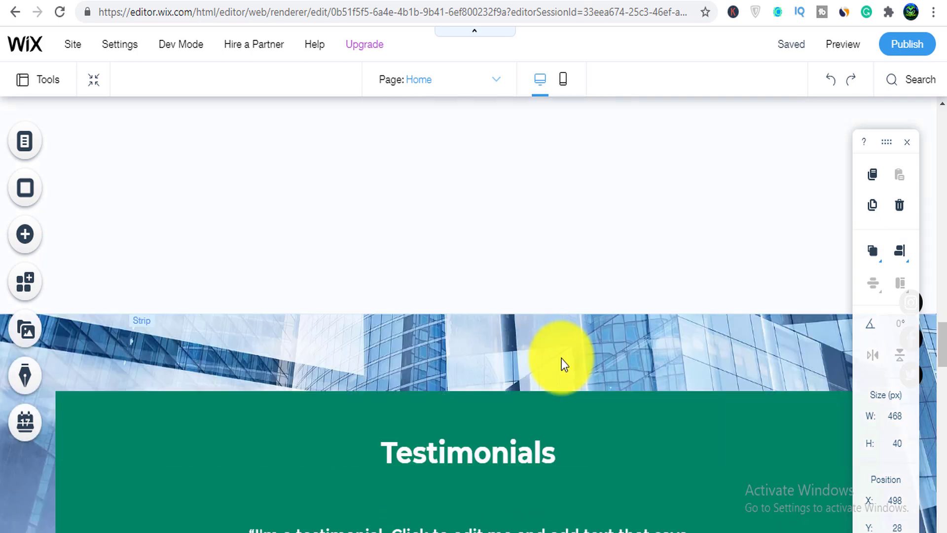
{"action": "scroll", "coordinate": [515, 322], "scroll_direction": "up", "scroll_amount": 2}
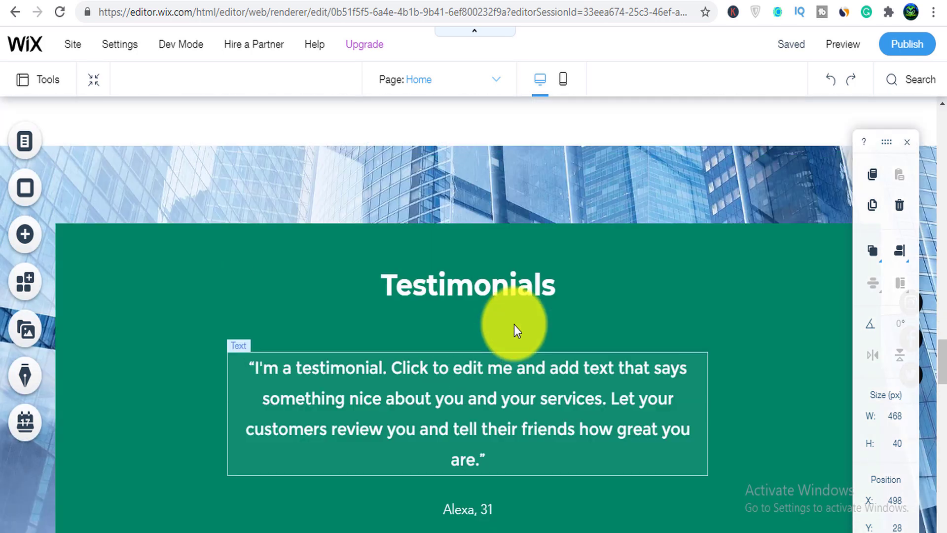
{"action": "scroll", "coordinate": [515, 326], "scroll_direction": "down", "scroll_amount": 15}
{"action": "scroll", "coordinate": [514, 330], "scroll_direction": "down", "scroll_amount": 12}
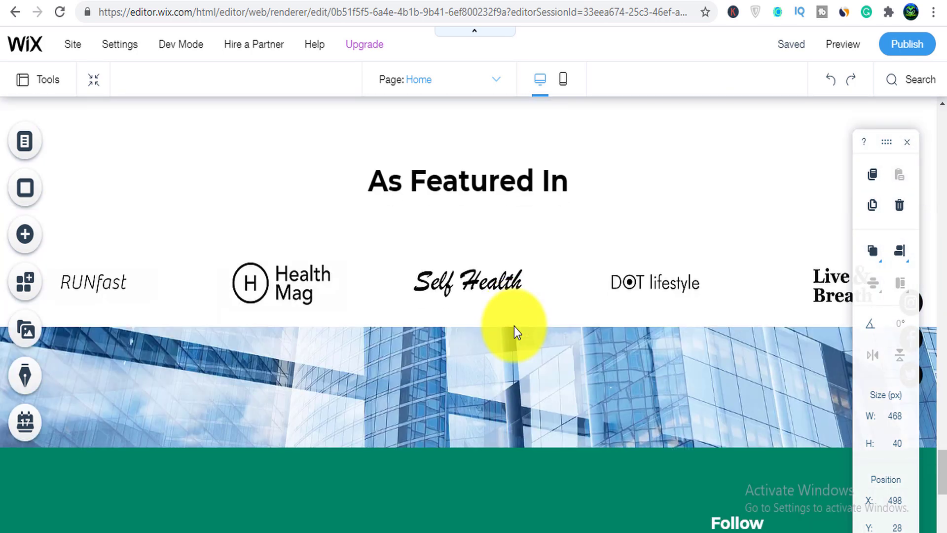
{"action": "scroll", "coordinate": [513, 328], "scroll_direction": "down", "scroll_amount": 2}
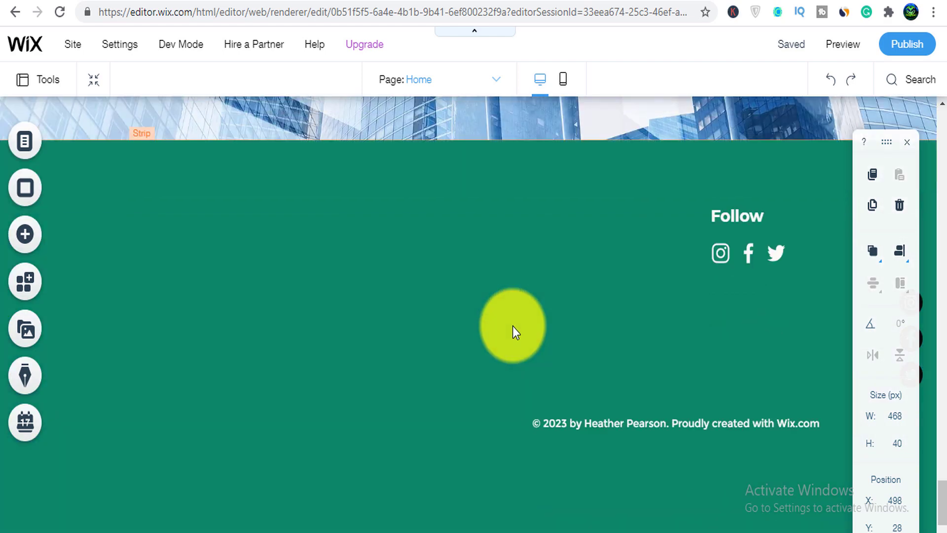
Review the Home page sections in reverse, from the footer back up to the "Be Healthy, Be Happy" hero section
{"action": "scroll", "coordinate": [526, 313], "scroll_direction": "up", "scroll_amount": 10}
{"action": "scroll", "coordinate": [528, 302], "scroll_direction": "up", "scroll_amount": 3}
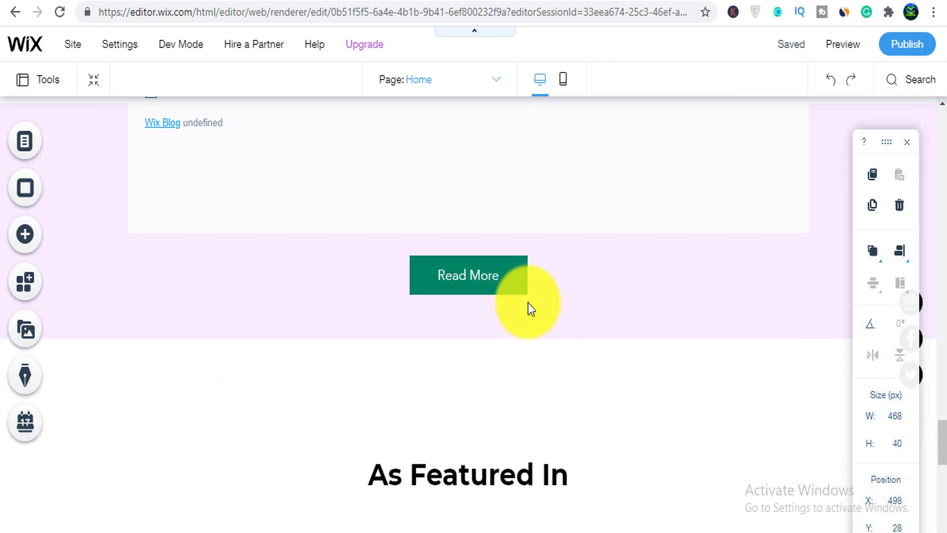
{"action": "scroll", "coordinate": [527, 303], "scroll_direction": "up", "scroll_amount": 8}
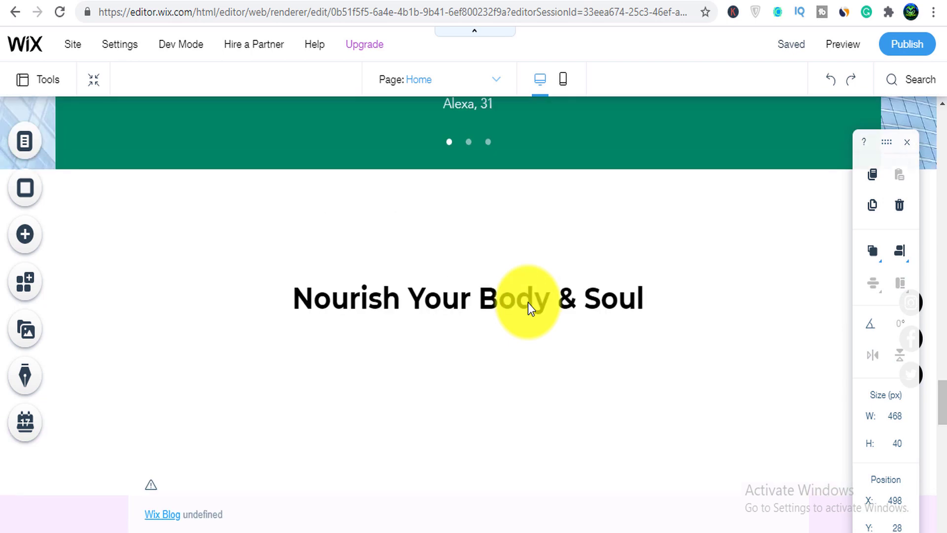
{"action": "scroll", "coordinate": [528, 303], "scroll_direction": "up", "scroll_amount": 15}
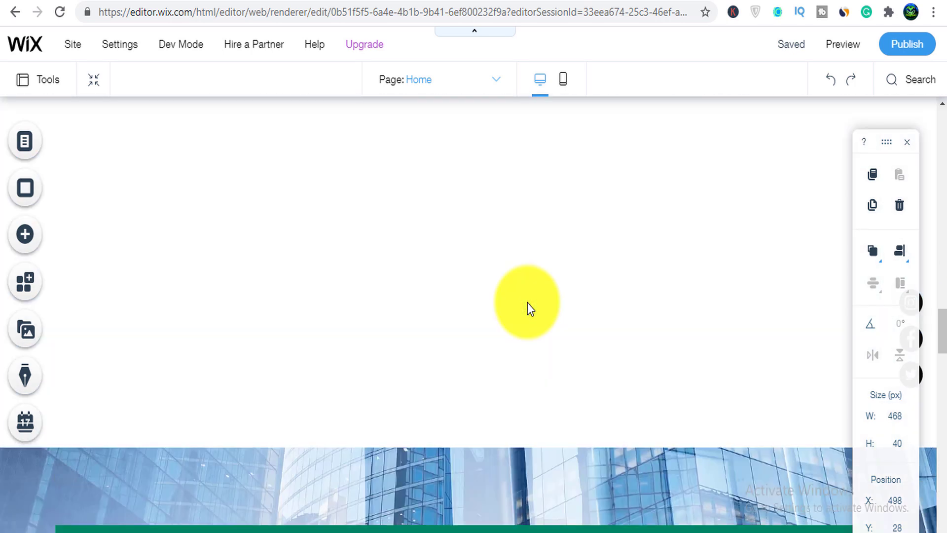
{"action": "scroll", "coordinate": [528, 303], "scroll_direction": "up", "scroll_amount": 10}
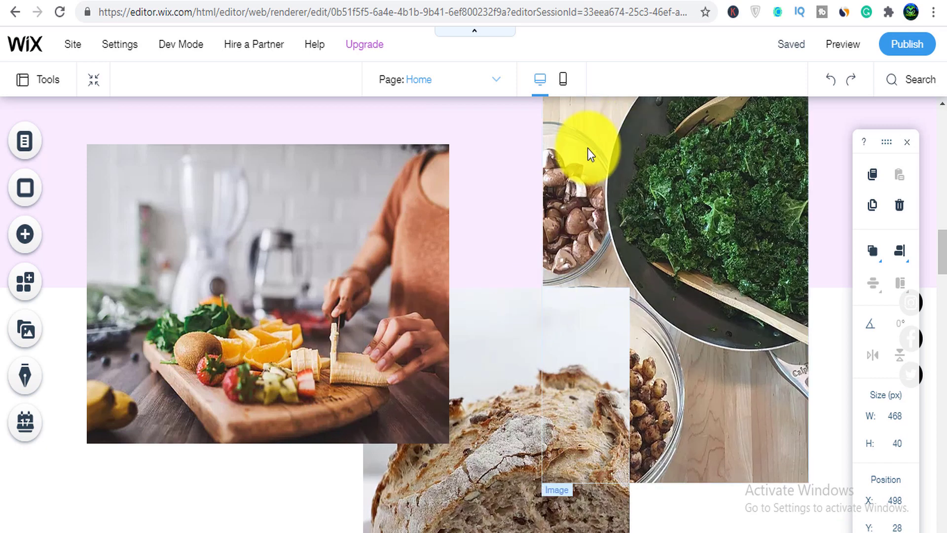
{"action": "scroll", "coordinate": [588, 148], "scroll_direction": "up", "scroll_amount": 3}
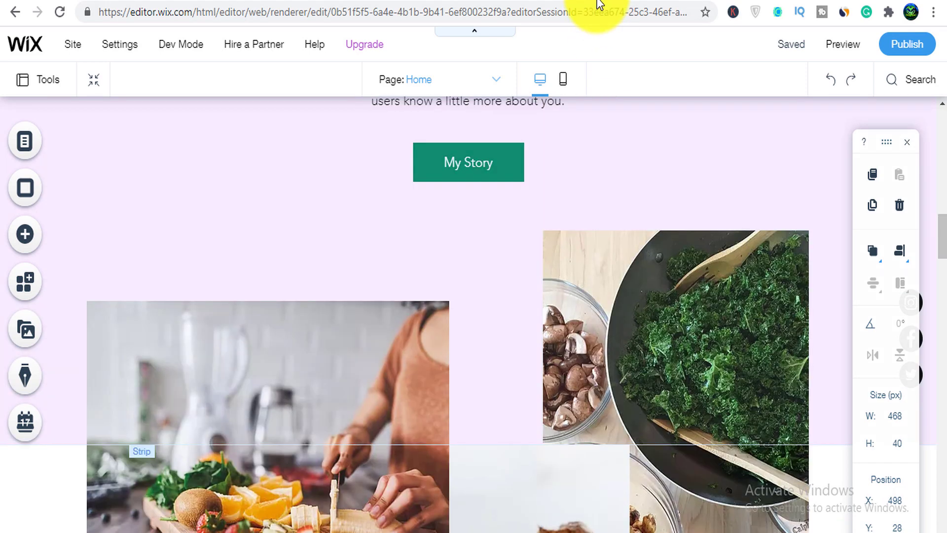
{"action": "left_click", "coordinate": [564, 89]}
{"action": "scroll", "coordinate": [568, 139], "scroll_direction": "up", "scroll_amount": 5}
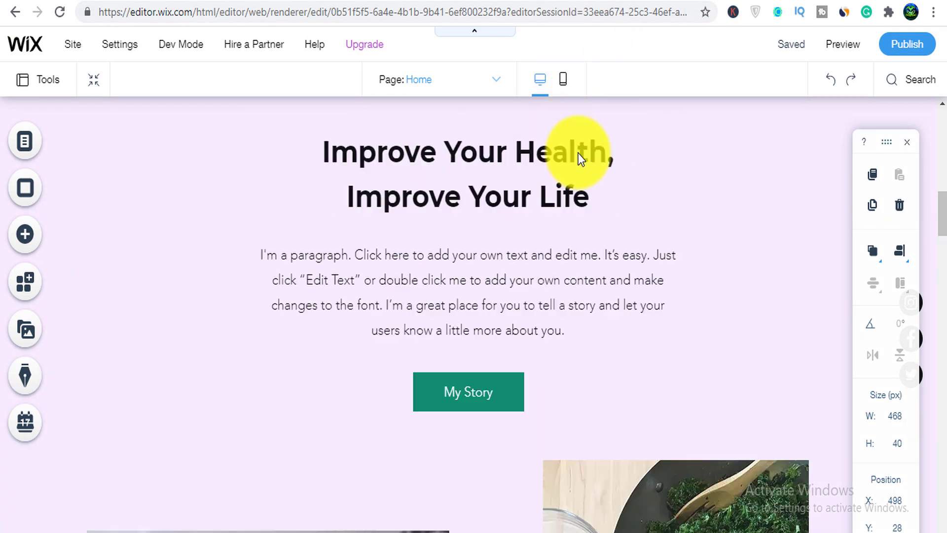
{"action": "scroll", "coordinate": [576, 153], "scroll_direction": "up", "scroll_amount": 3}
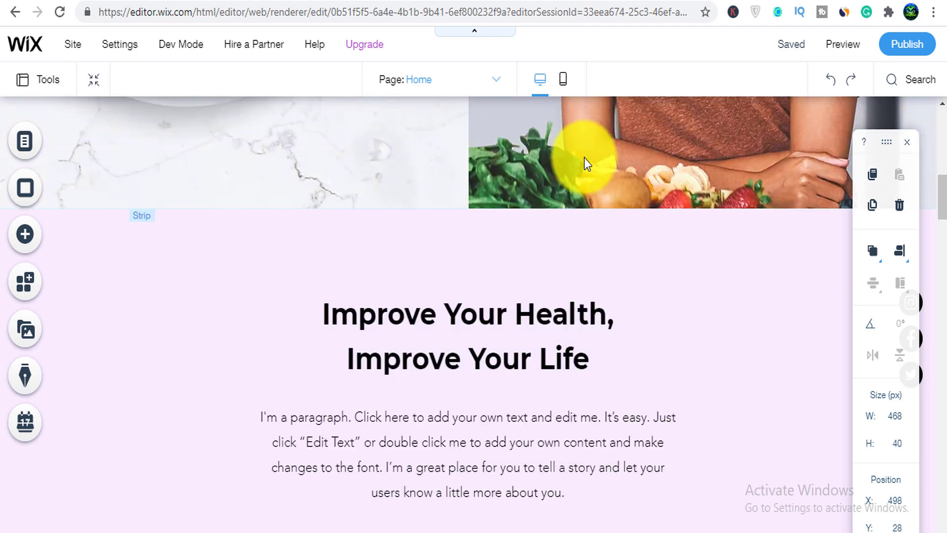
{"action": "scroll", "coordinate": [584, 158], "scroll_direction": "up", "scroll_amount": 3}
{"action": "scroll", "coordinate": [584, 158], "scroll_direction": "up", "scroll_amount": 3}
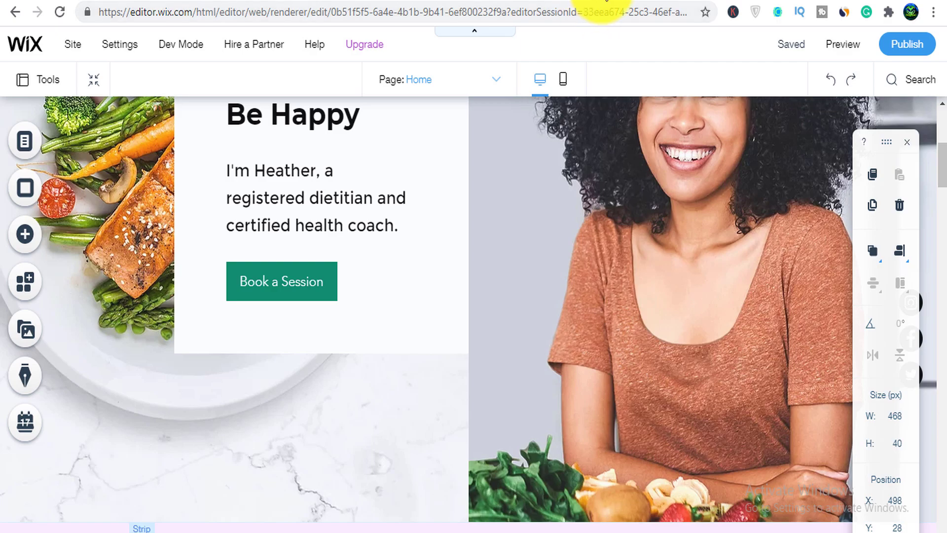
Switch to the Earn Money Delight YouTube channel and browse its "CPA Marketing Trainings" and "How to Get CLICKBANK Sales Fast" playlists
{"action": "left_click", "coordinate": [606, 3]}
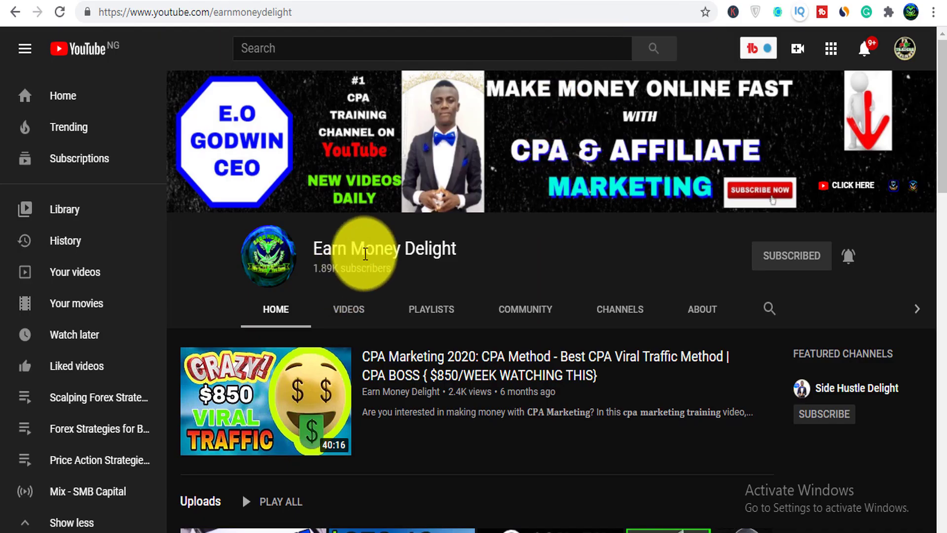
{"action": "scroll", "coordinate": [387, 317], "scroll_direction": "down", "scroll_amount": 10}
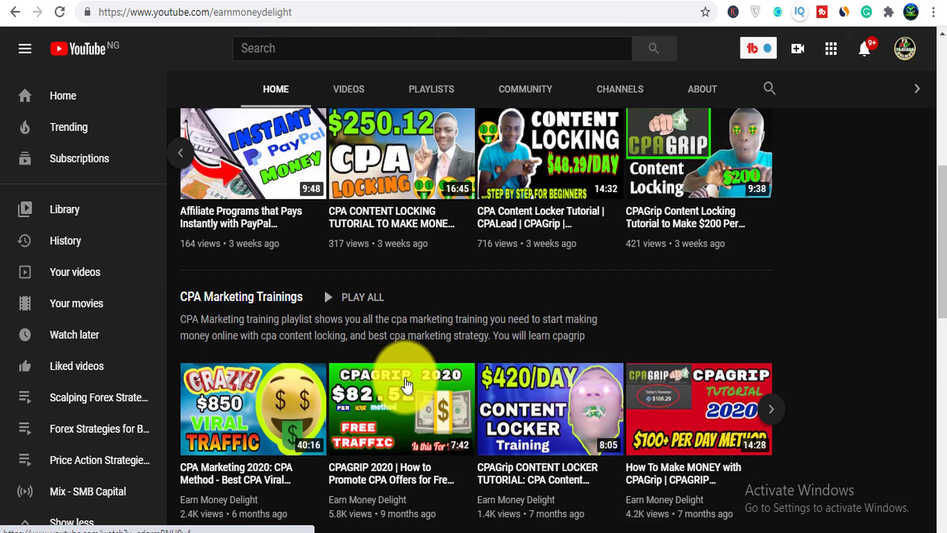
{"action": "scroll", "coordinate": [406, 387], "scroll_direction": "down", "scroll_amount": 3}
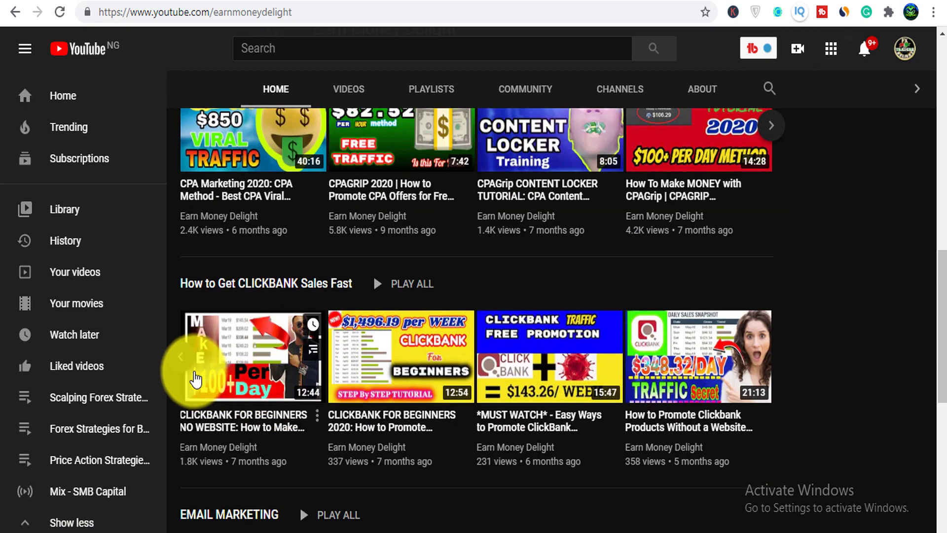
{"action": "left_click", "coordinate": [186, 365]}
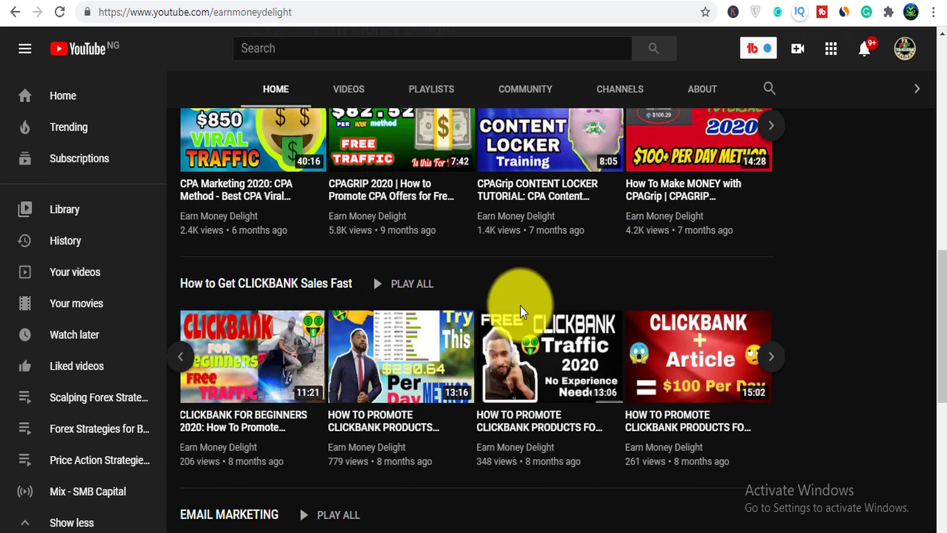
{"action": "scroll", "coordinate": [456, 338], "scroll_direction": "up", "scroll_amount": 3}
{"action": "scroll", "coordinate": [422, 340], "scroll_direction": "up", "scroll_amount": 2}
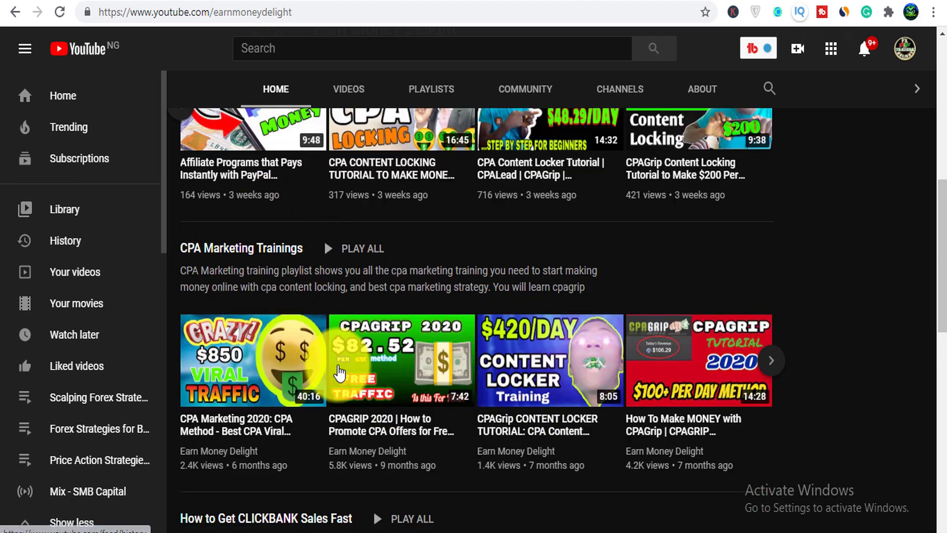
Browse the Earn Money Delight channel from its uploads down through the "EMAIL MARKETING" and "Make Money Online Fast" playlists and back up
{"action": "scroll", "coordinate": [468, 370], "scroll_direction": "up", "scroll_amount": 3}
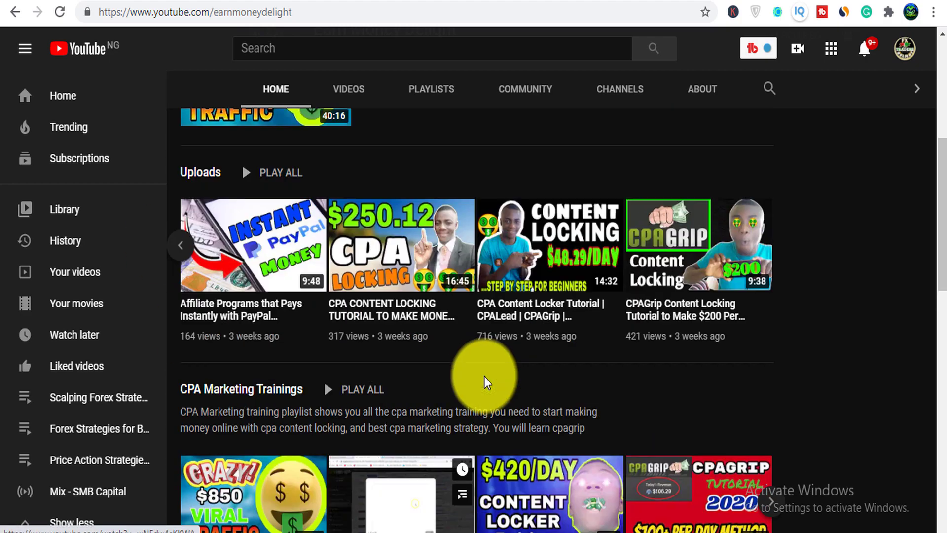
{"action": "scroll", "coordinate": [494, 418], "scroll_direction": "down", "scroll_amount": 6}
{"action": "scroll", "coordinate": [496, 420], "scroll_direction": "down", "scroll_amount": 8}
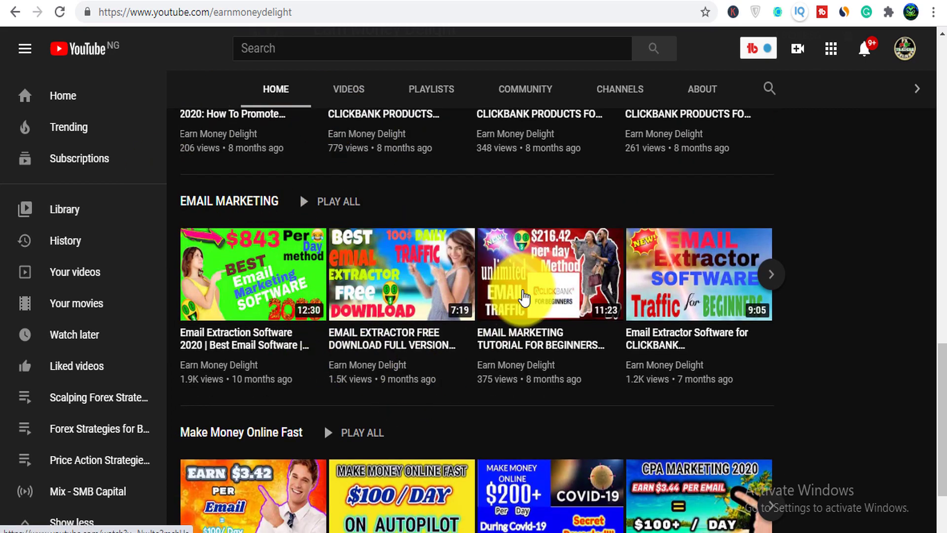
{"action": "scroll", "coordinate": [489, 368], "scroll_direction": "down", "scroll_amount": 2}
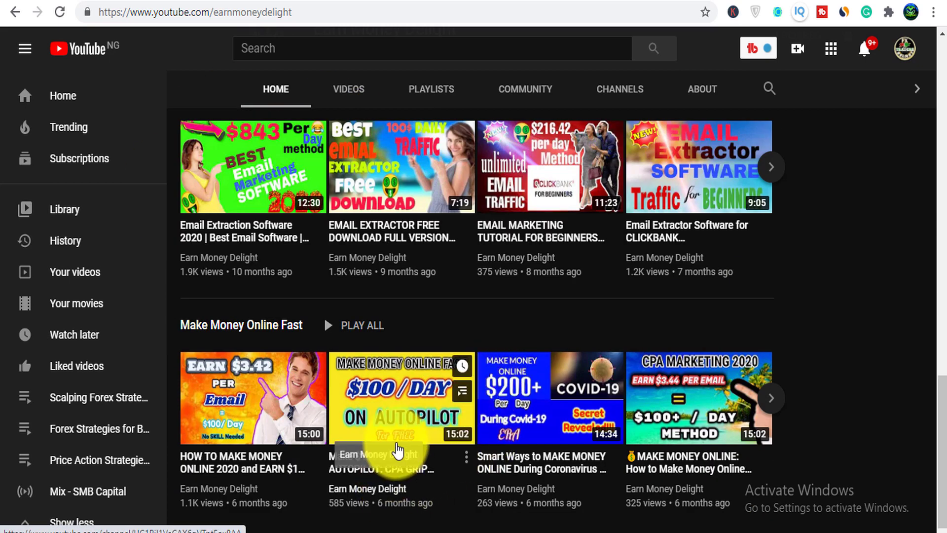
{"action": "scroll", "coordinate": [635, 126], "scroll_direction": "up", "scroll_amount": 15}
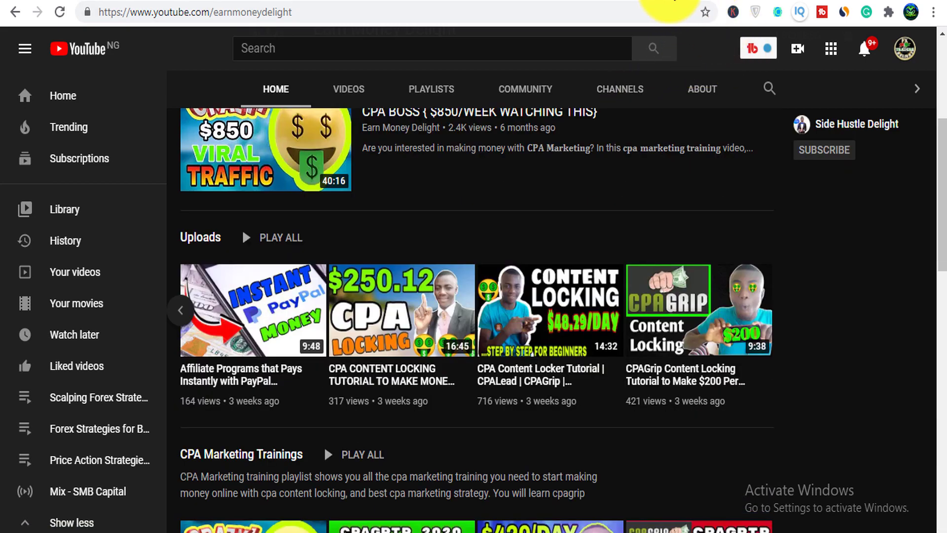
Switch to the Wix editor and review the Home page's header and "Be Healthy, Be Happy" hero section
{"action": "left_click", "coordinate": [636, 6]}
{"action": "scroll", "coordinate": [585, 305], "scroll_direction": "up", "scroll_amount": 6}
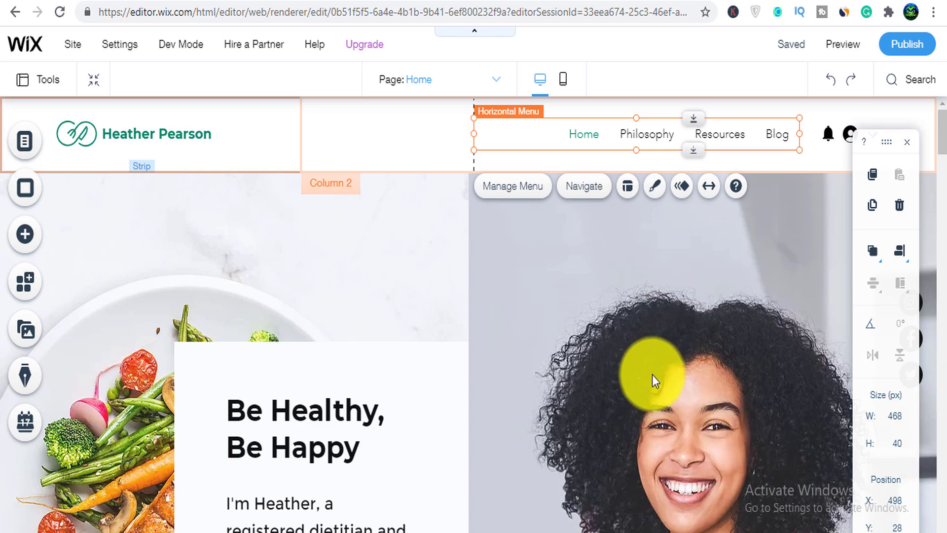
{"action": "scroll", "coordinate": [660, 373], "scroll_direction": "down", "scroll_amount": 2}
{"action": "scroll", "coordinate": [594, 366], "scroll_direction": "down", "scroll_amount": 4}
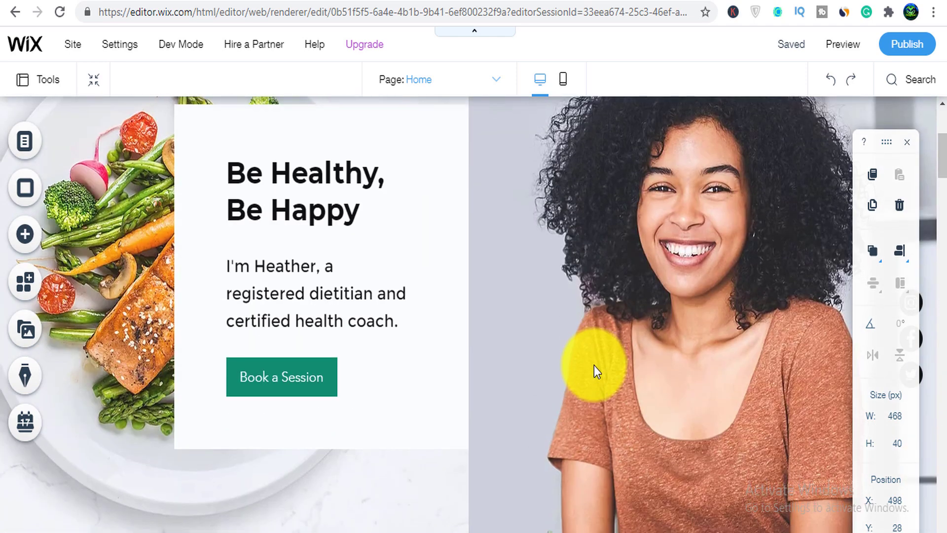
{"action": "scroll", "coordinate": [570, 207], "scroll_direction": "down", "scroll_amount": 5}
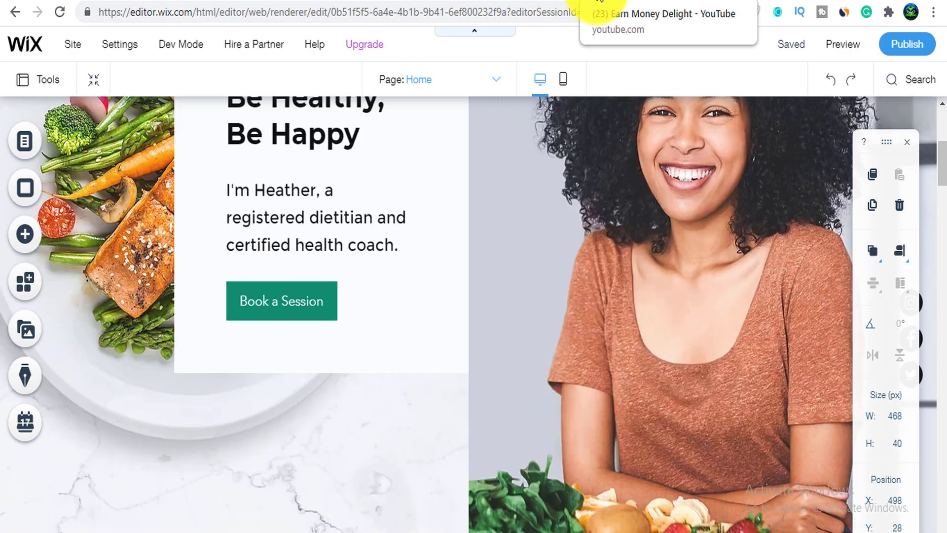
Switch back to the Earn Money Delight YouTube channel and view its banner and channel header
{"action": "left_click", "coordinate": [568, 3]}
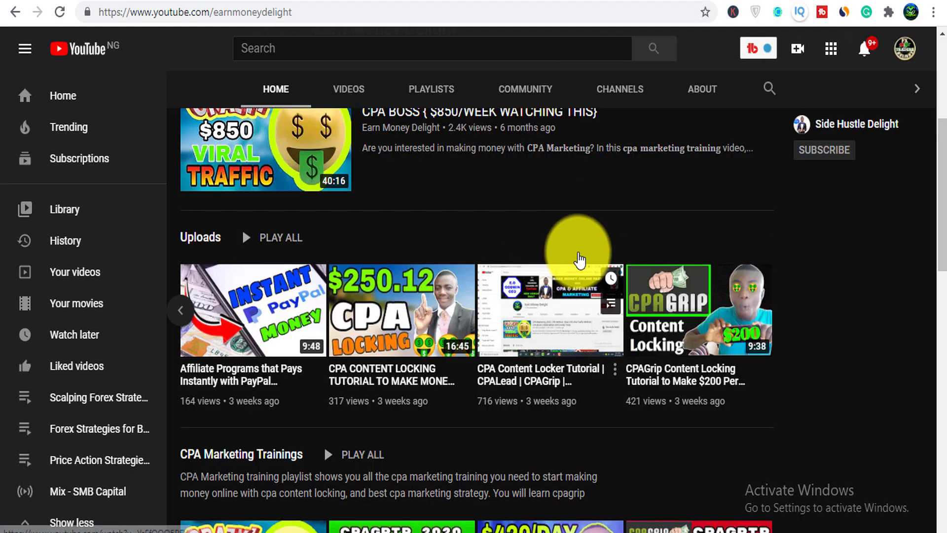
{"action": "scroll", "coordinate": [607, 249], "scroll_direction": "up", "scroll_amount": 5}
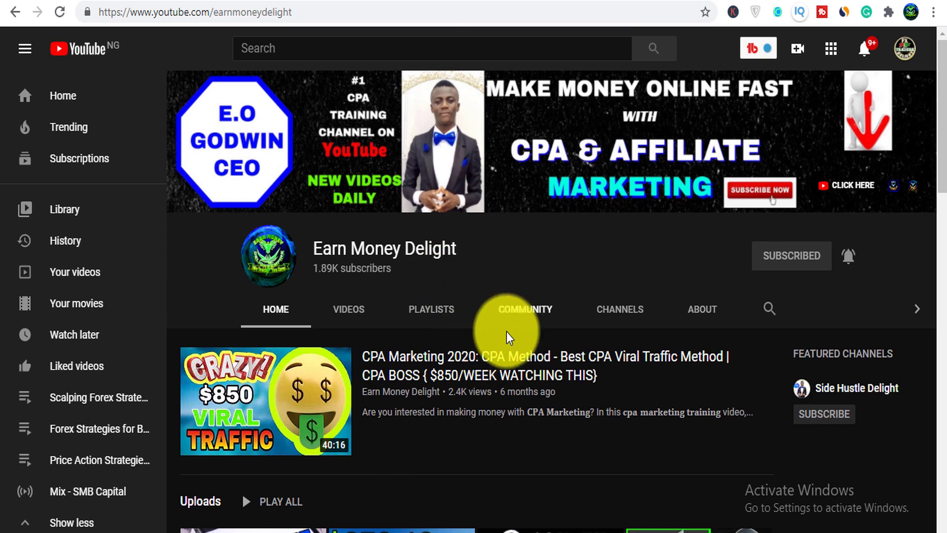